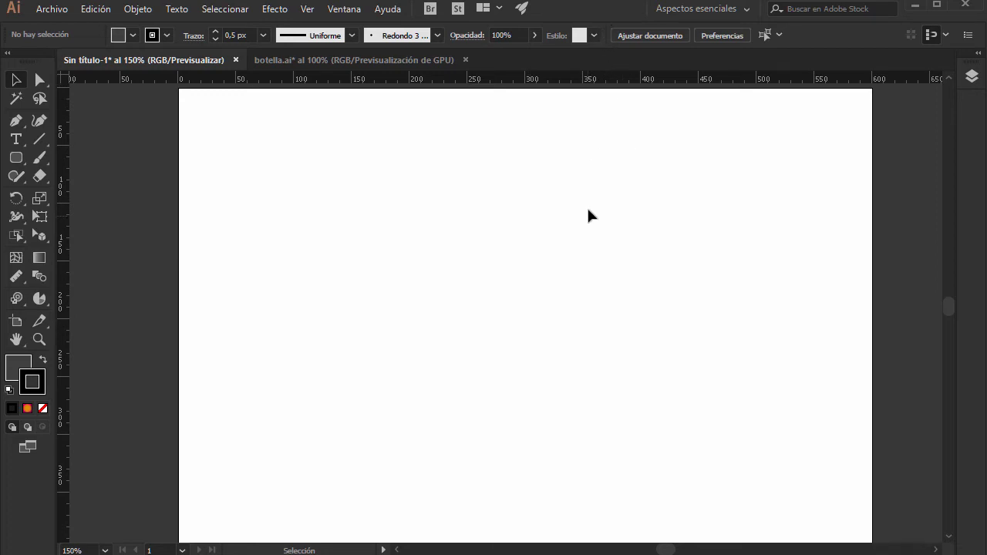
Select the first two bottles in botella.ai and drag them into Sin título-1
scroll(569, 196, right, 2)
scroll(569, 196, up, 1)
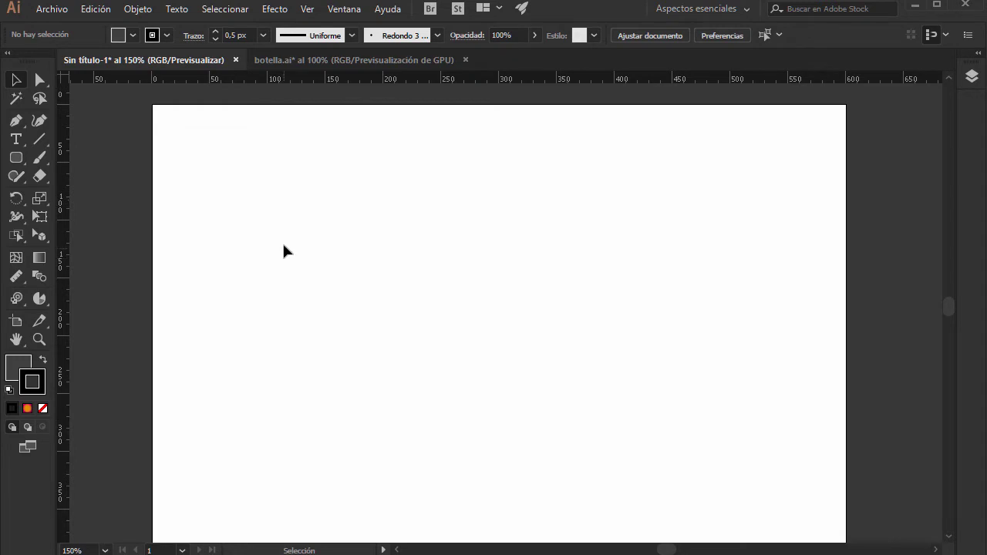
click(359, 66)
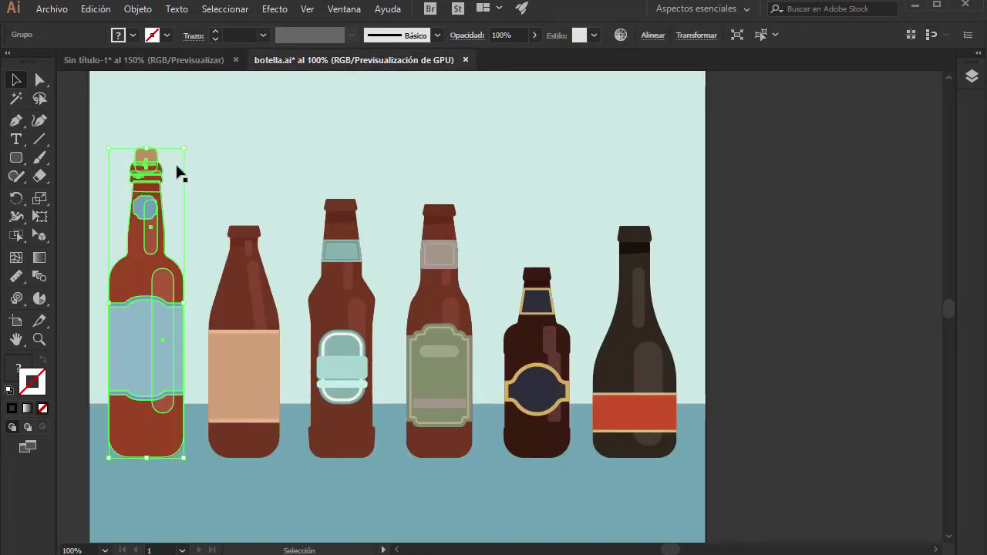
click(236, 314)
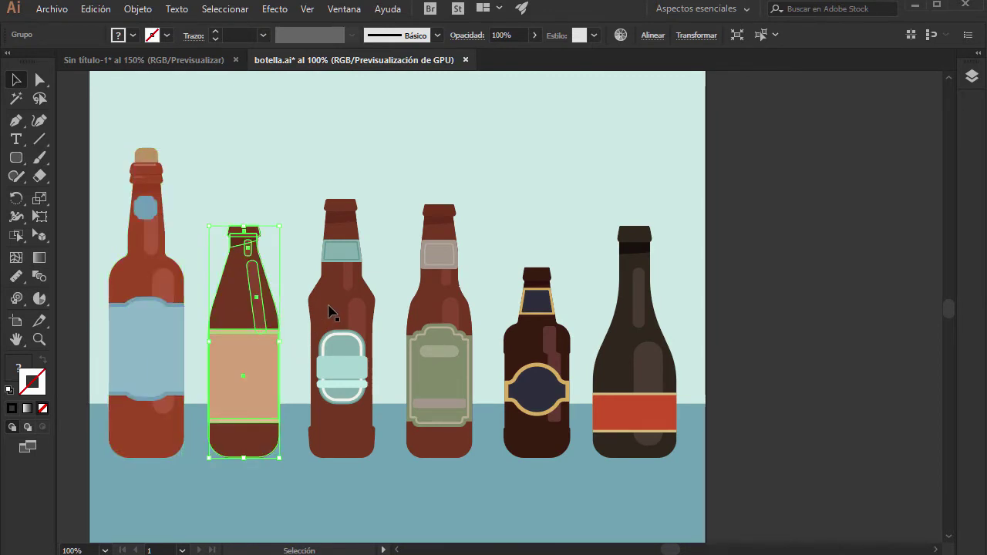
click(136, 283)
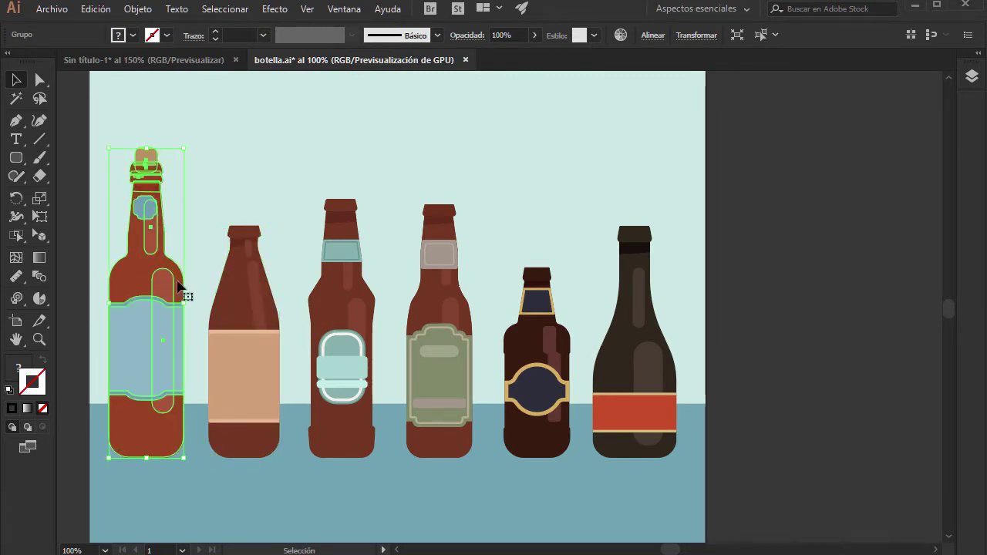
shift+click(230, 303)
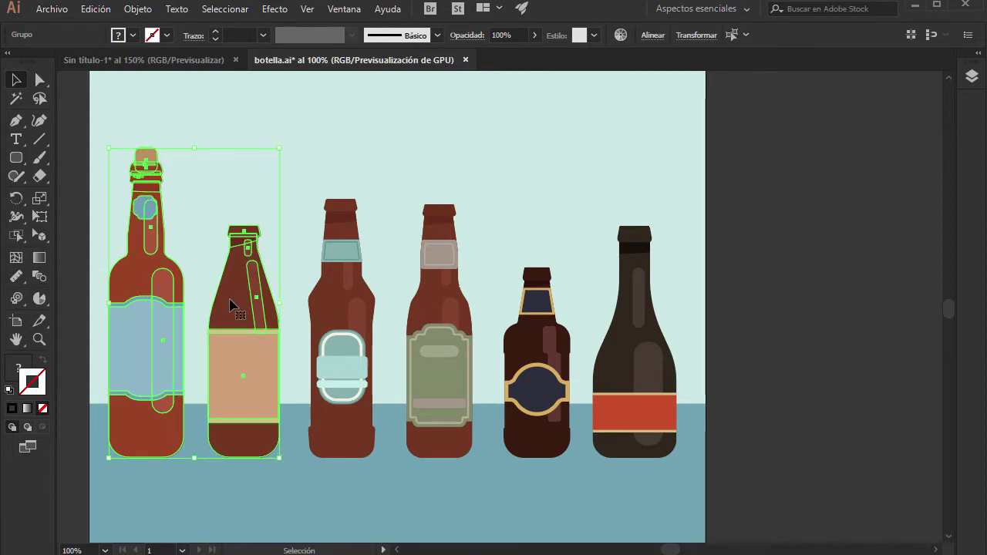
mouse_move(230, 303)
mouse_down()
mouse_move(174, 73)
mouse_move(454, 315)
mouse_up()
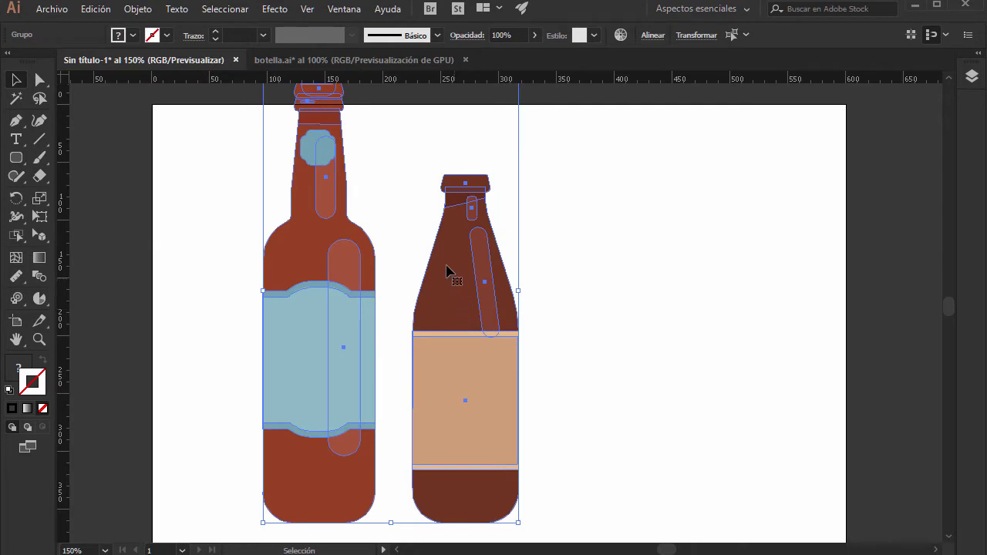
Move the bottles lower and scale them down to fit the artboard
drag(313, 238, 308, 319)
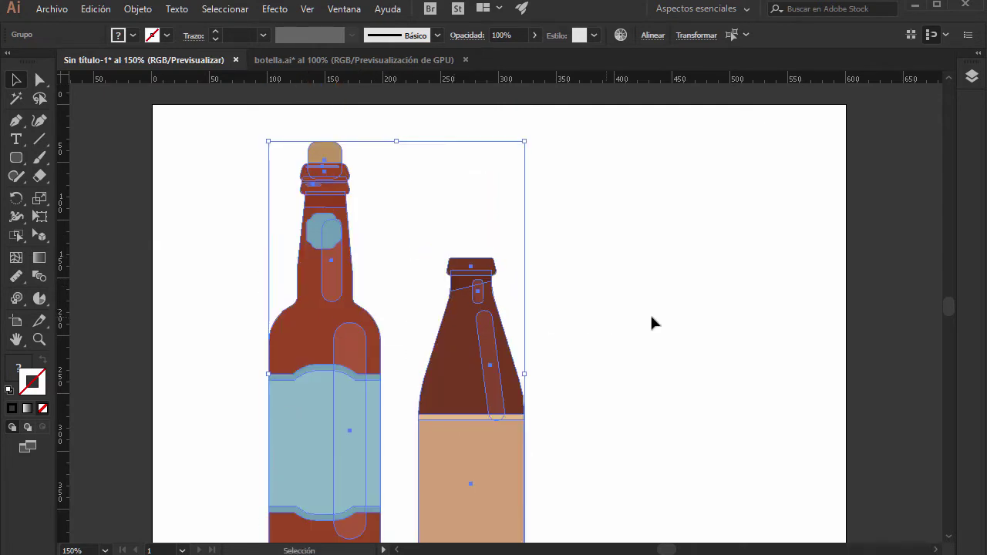
scroll(663, 316, down, 2)
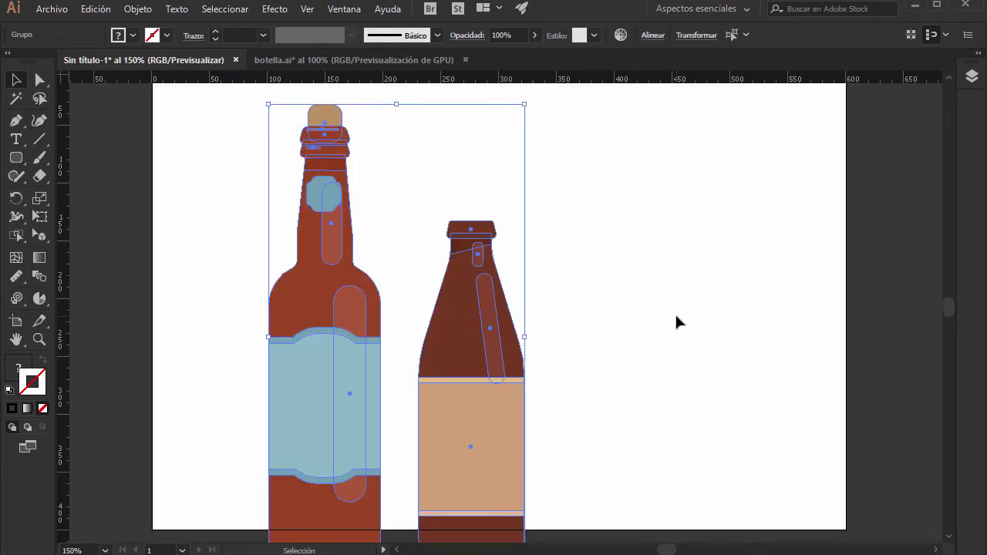
scroll(675, 316, down, 1)
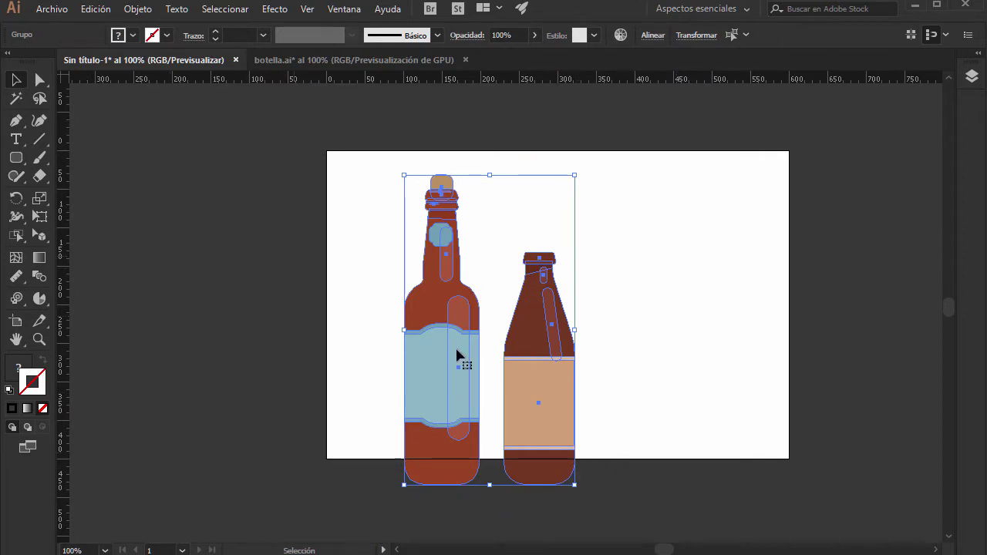
drag(571, 481, 532, 430)
Select the shorter bottle group and get back out of isolation mode
click(607, 397)
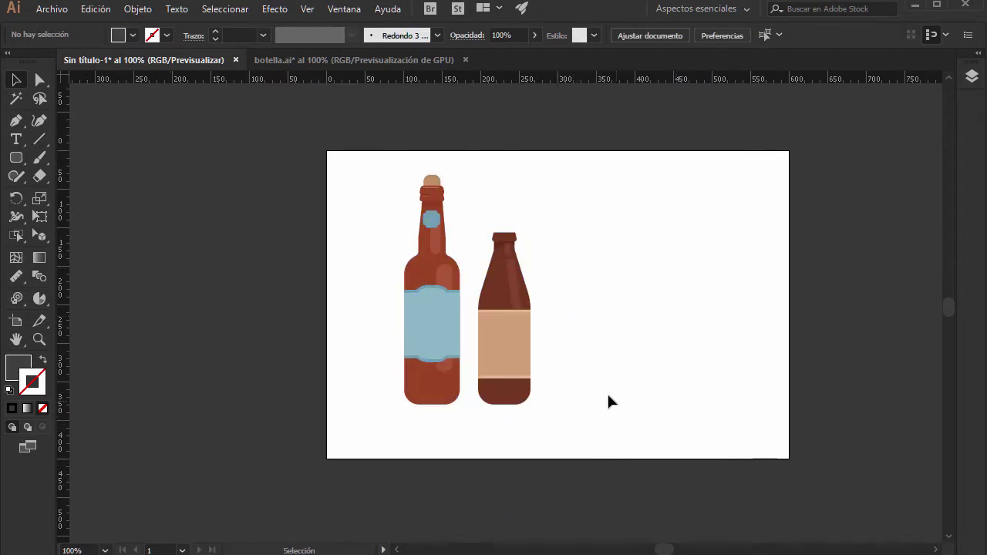
click(501, 295)
double_click(501, 294)
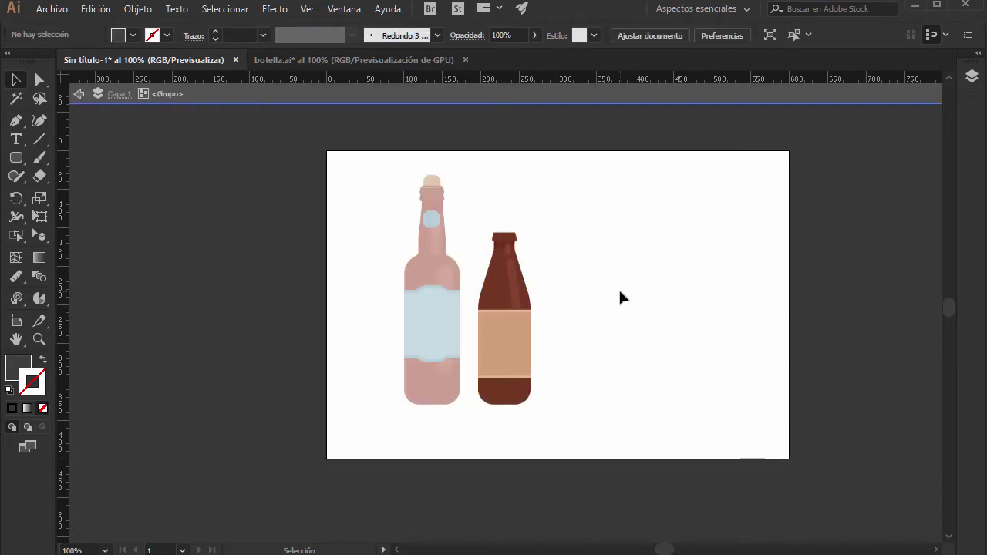
click(79, 93)
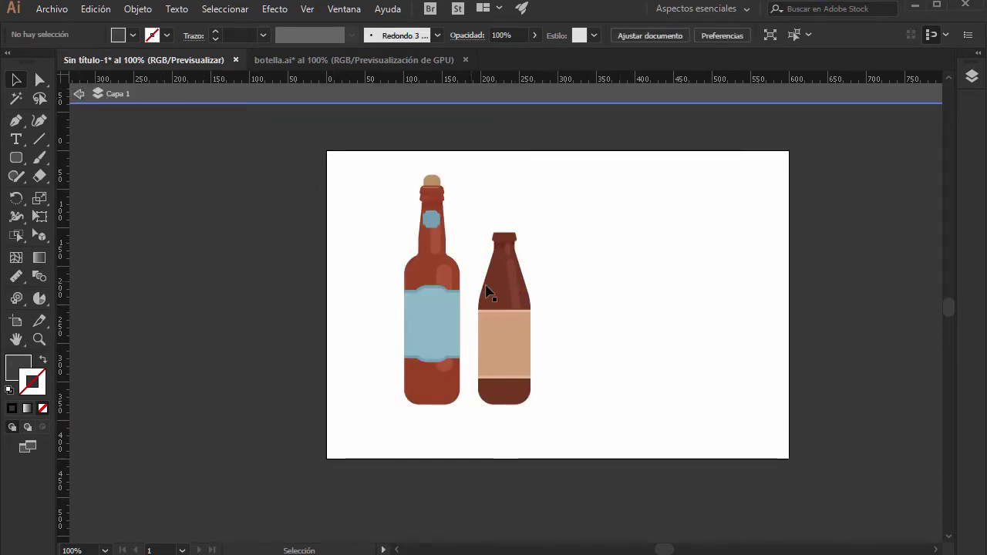
double_click(141, 124)
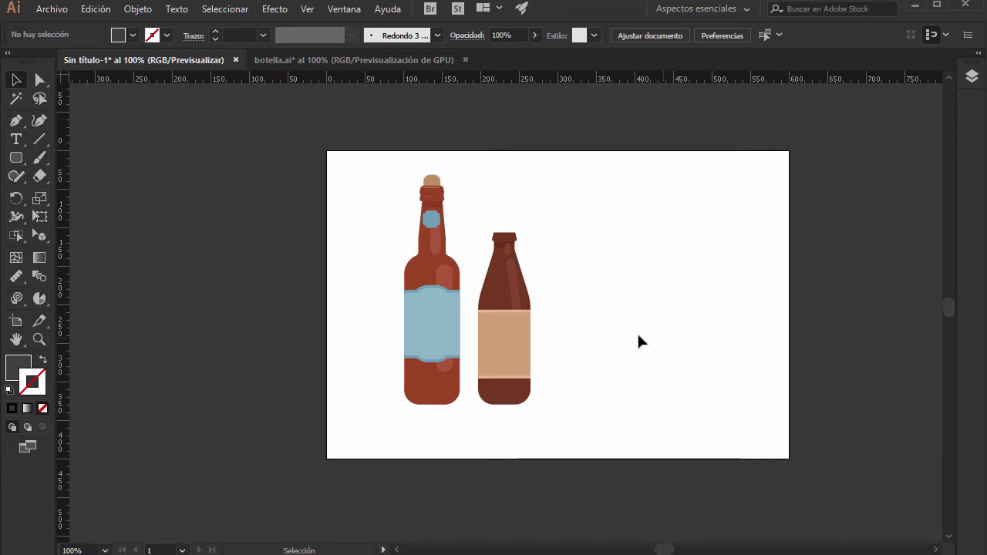
Drag the shorter bottle to the page's right side, then zoom to 150% and pan
click(497, 295)
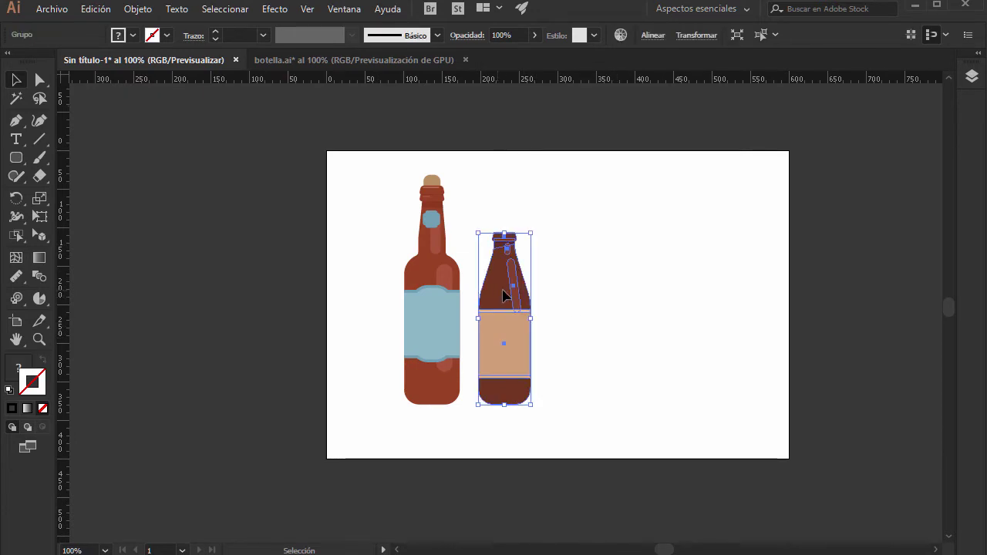
drag(498, 296, 650, 296)
click(560, 357)
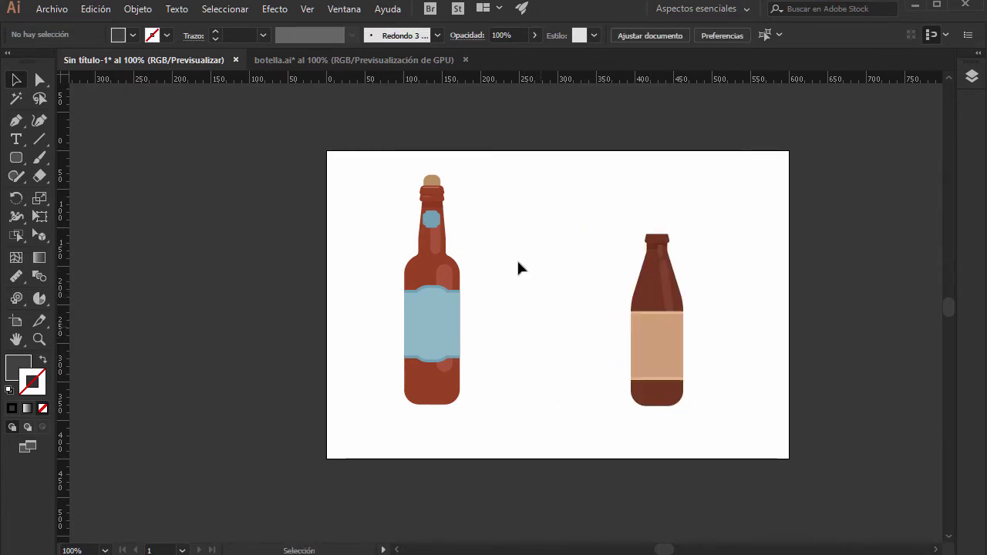
key(ctrl+plus)
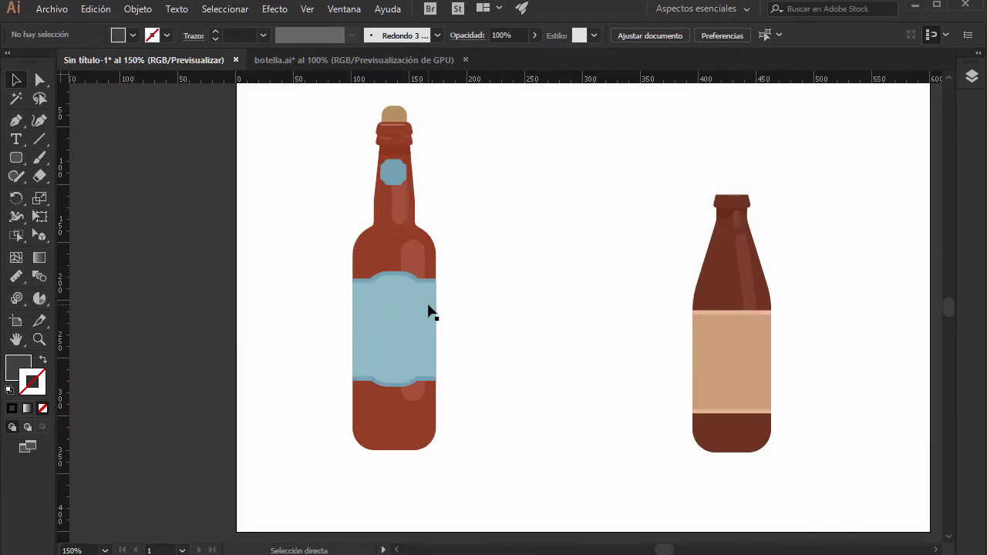
drag(442, 270, 366, 300)
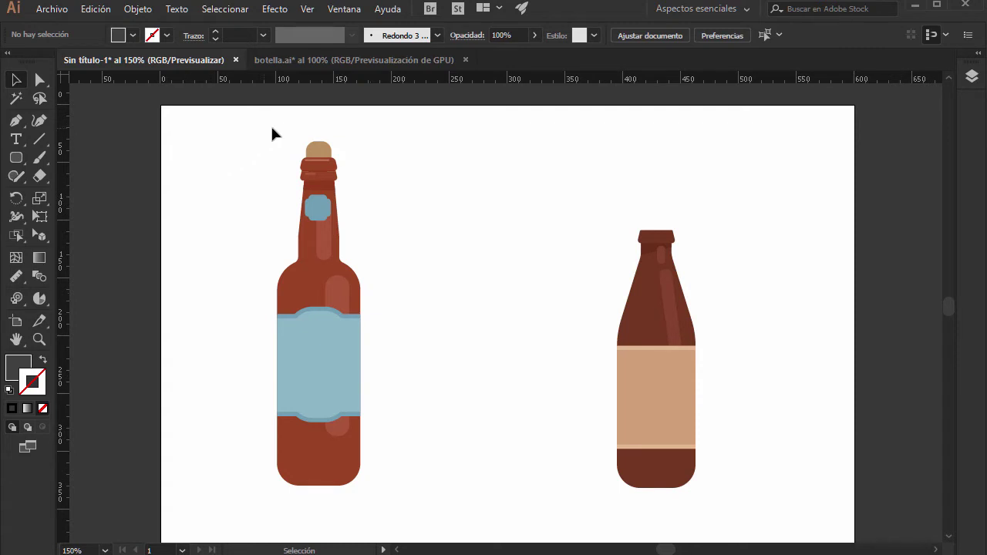
Move the tall bottle further left, then open File > Place with Shift+Ctrl+P
click(317, 288)
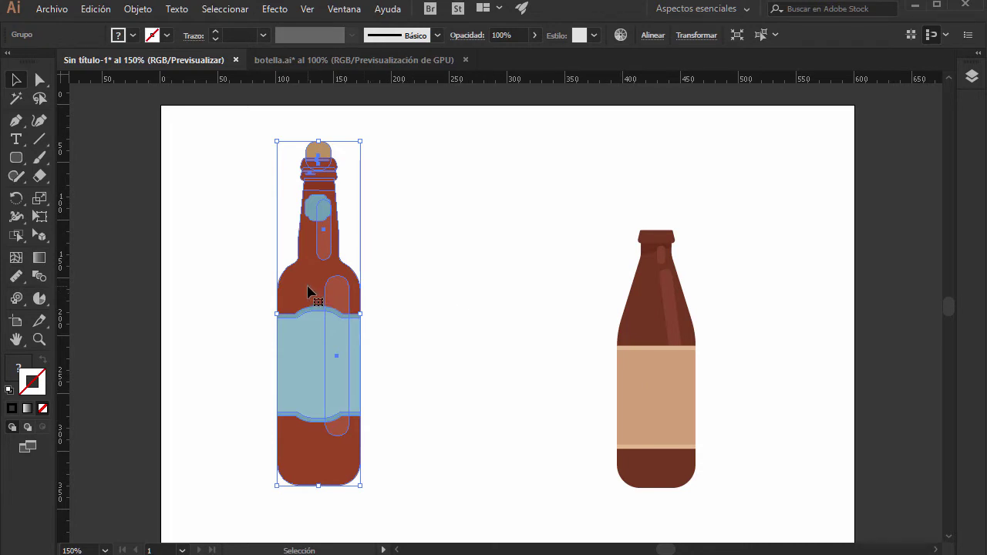
drag(307, 291, 249, 290)
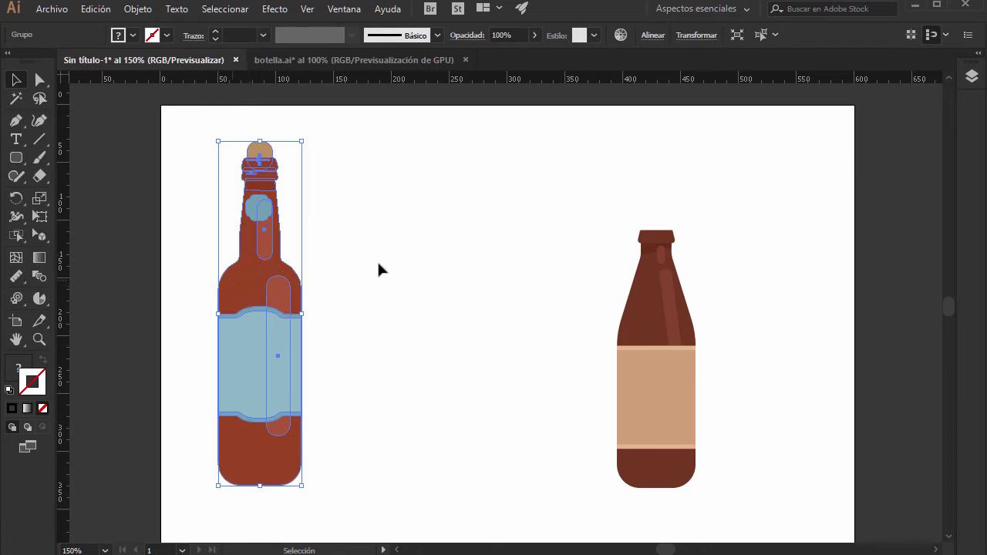
click(356, 206)
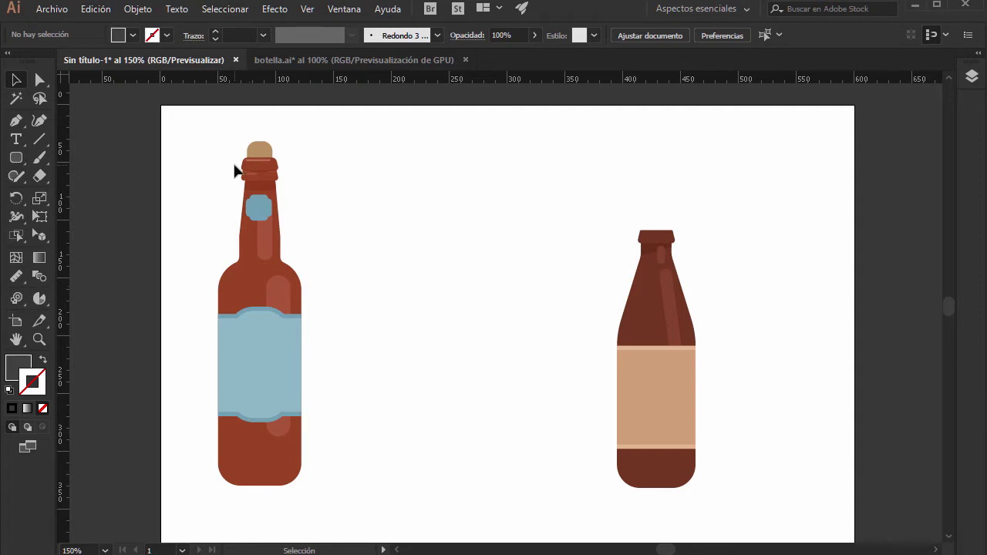
key(shift+ctrl+p)
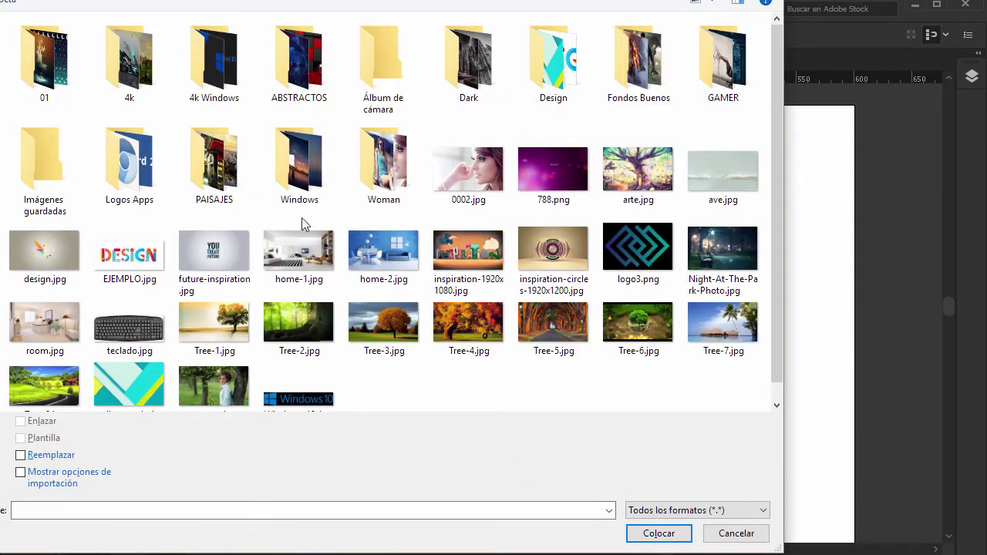
Place home-2.jpg as a rectangle between the two bottles and deselect it
double_click(377, 248)
mouse_move(341, 191)
mouse_down()
mouse_move(526, 356)
mouse_move(584, 394)
mouse_up()
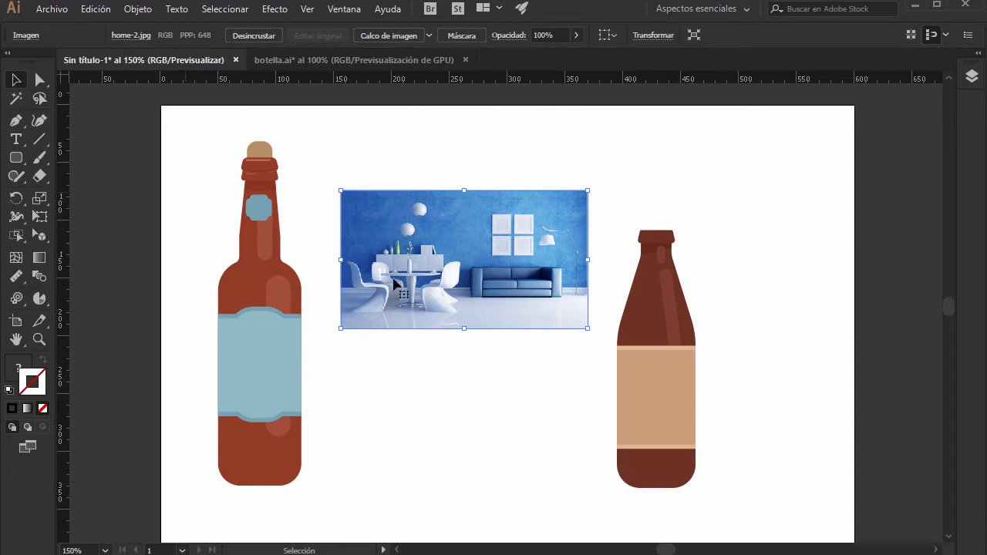
click(324, 273)
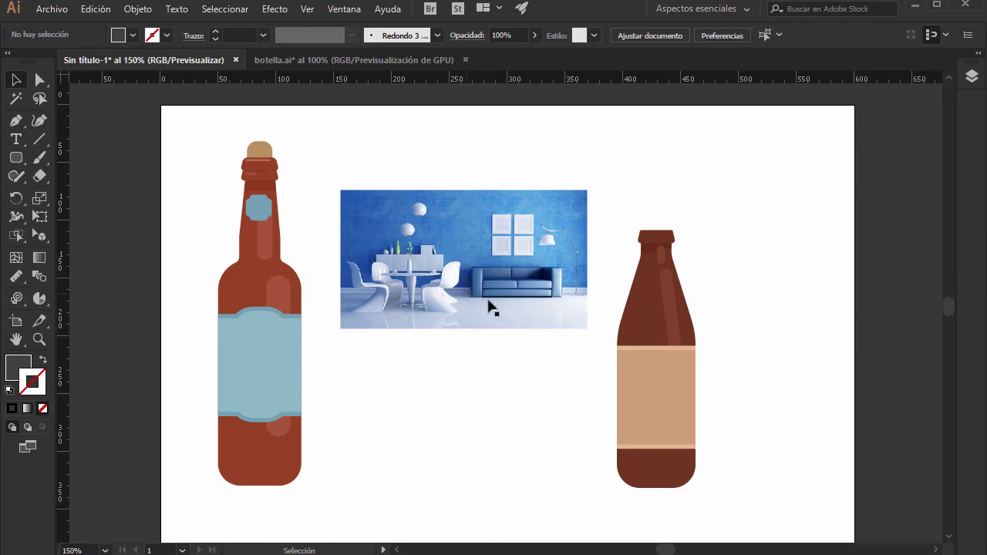
Tear the Slice tool flyout into a floating panel at the canvas's upper right
click(42, 327)
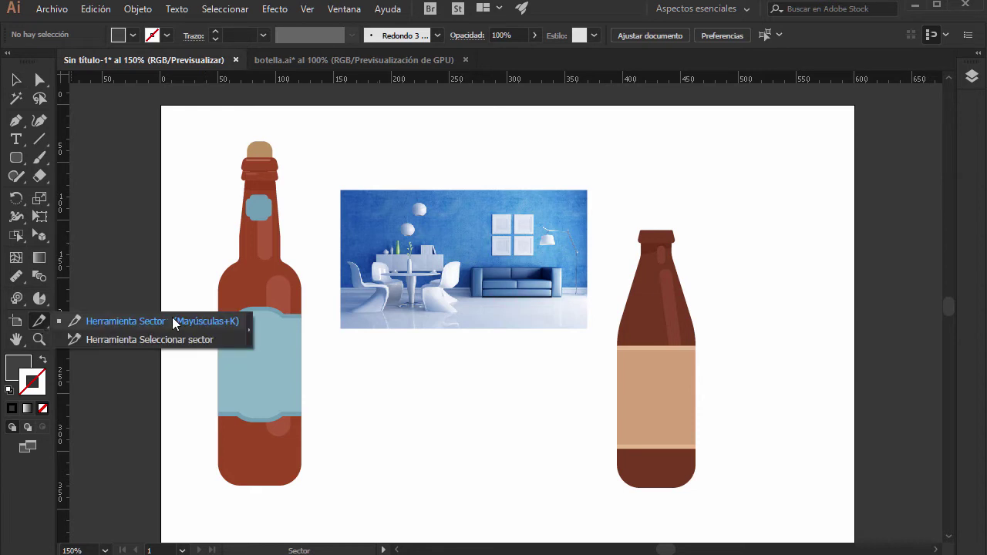
click(251, 331)
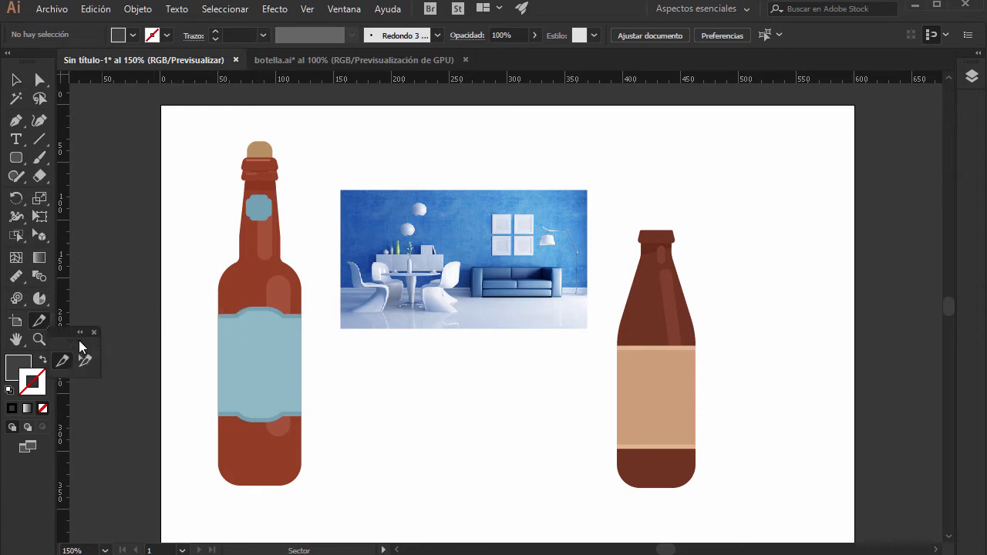
mouse_move(103, 324)
mouse_down()
mouse_move(193, 189)
mouse_move(212, 118)
mouse_up()
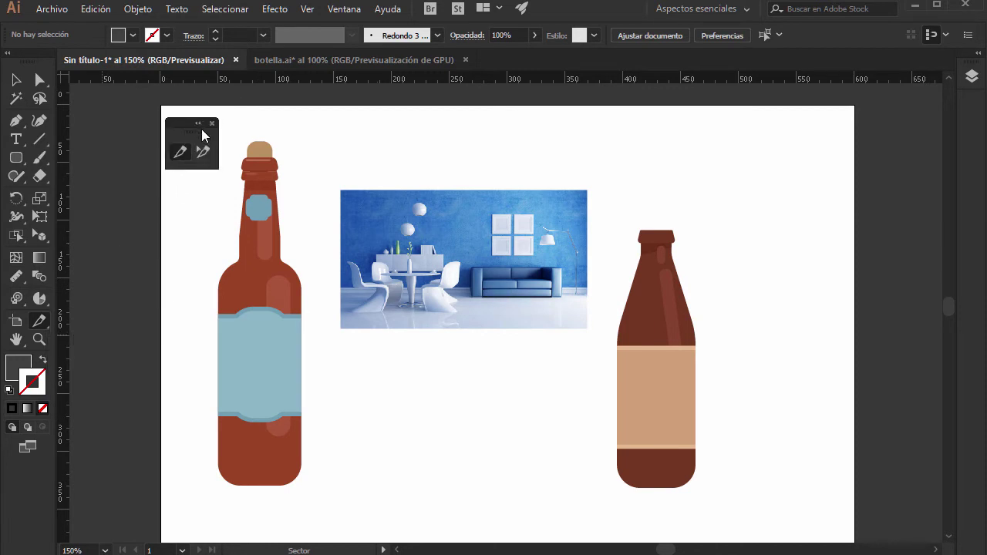
key(ctrl+plus)
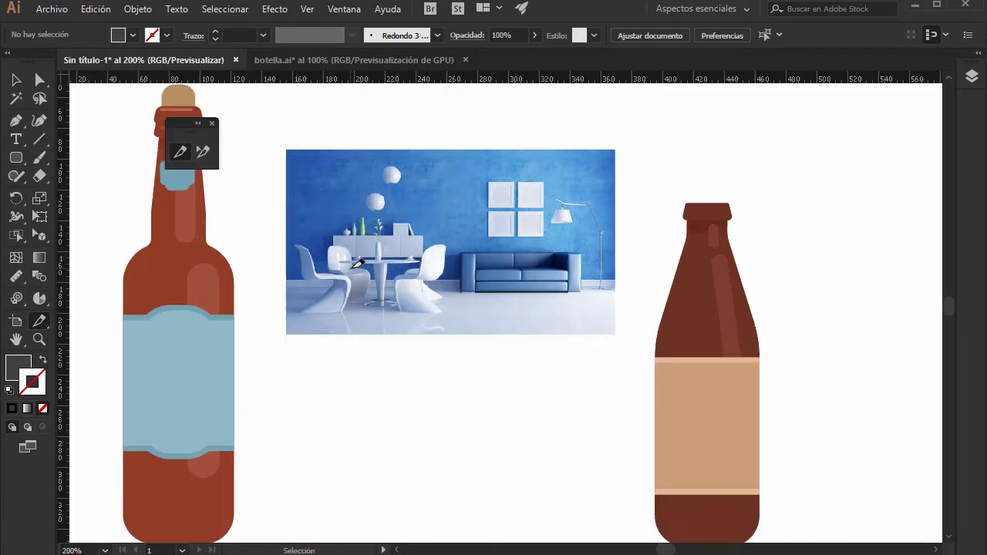
key(ctrl+minus)
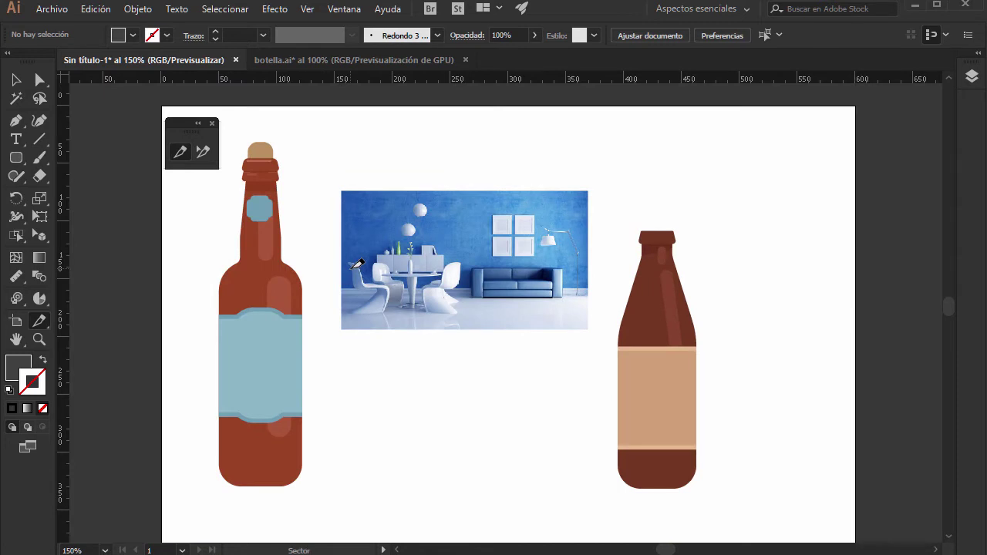
mouse_move(183, 123)
mouse_down()
mouse_move(182, 106)
mouse_move(782, 164)
mouse_up()
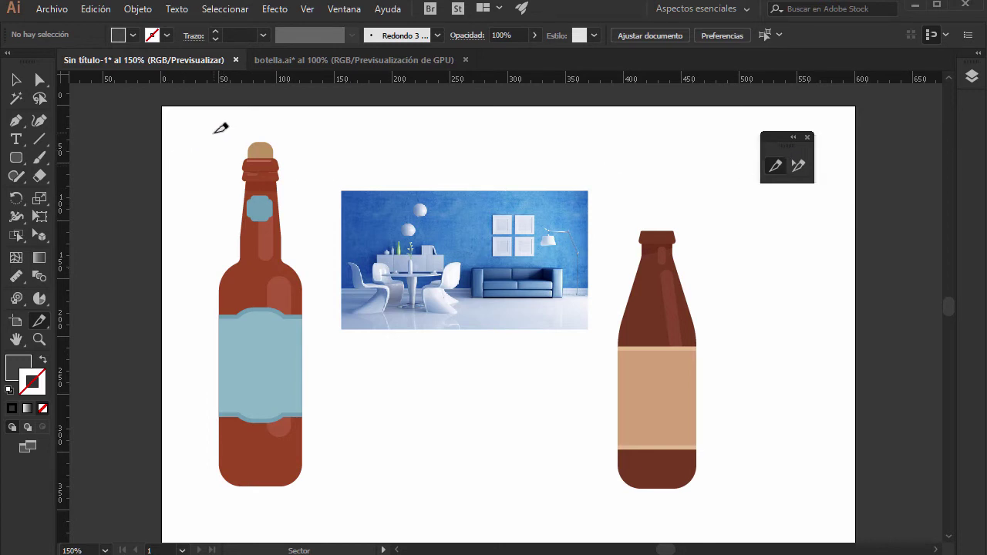
Draw slices around the left bottle, the room photo and the right bottle
mouse_move(215, 132)
mouse_down()
mouse_move(315, 463)
mouse_move(311, 491)
mouse_up()
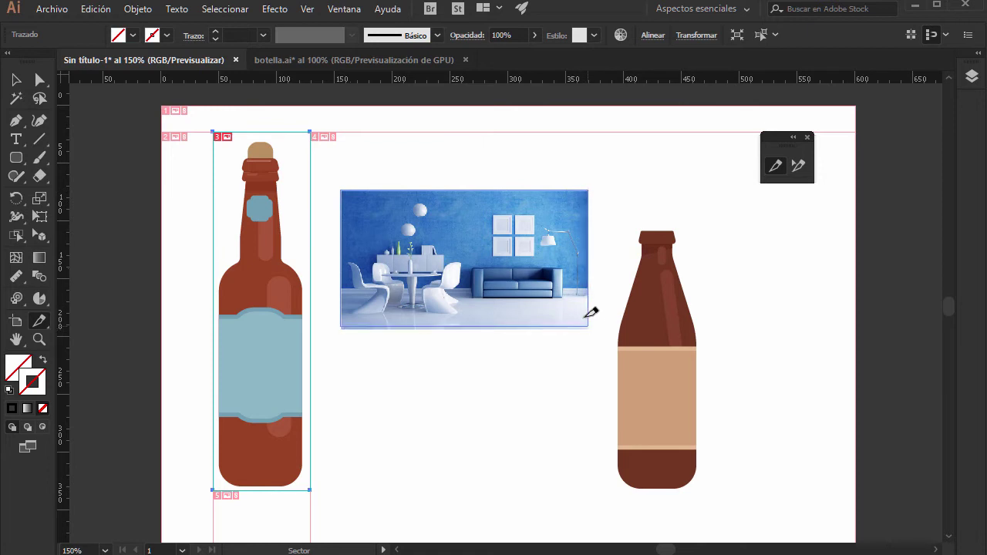
drag(597, 325, 594, 322)
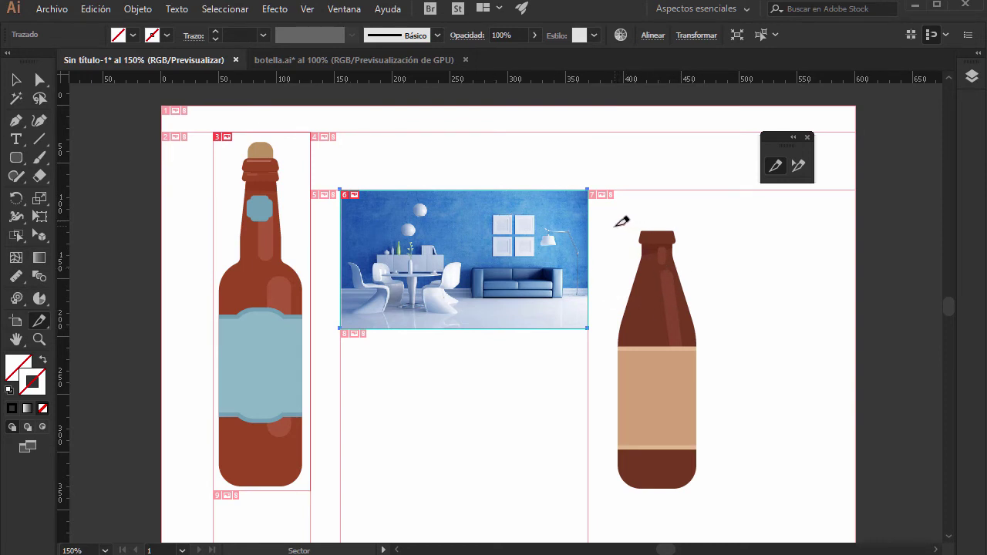
drag(609, 226, 710, 496)
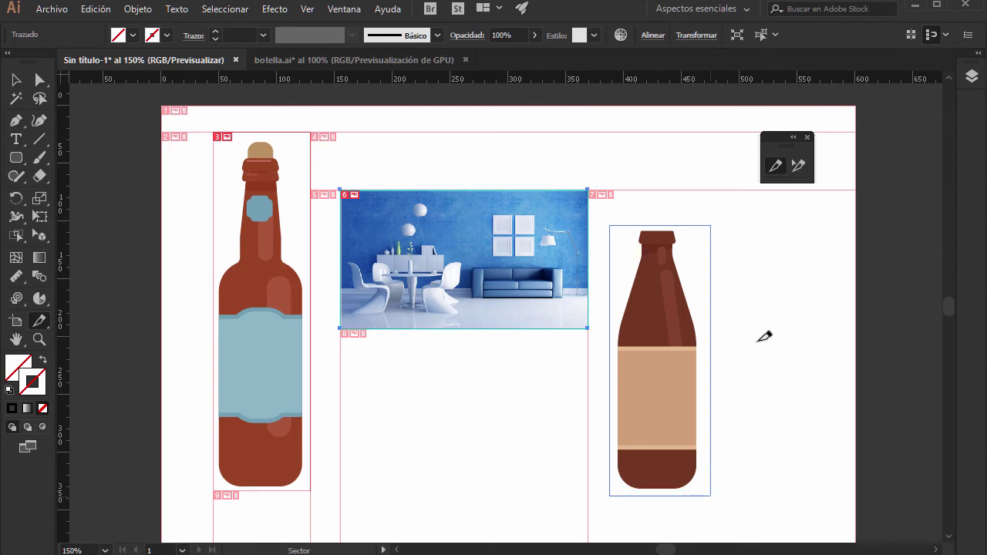
click(773, 165)
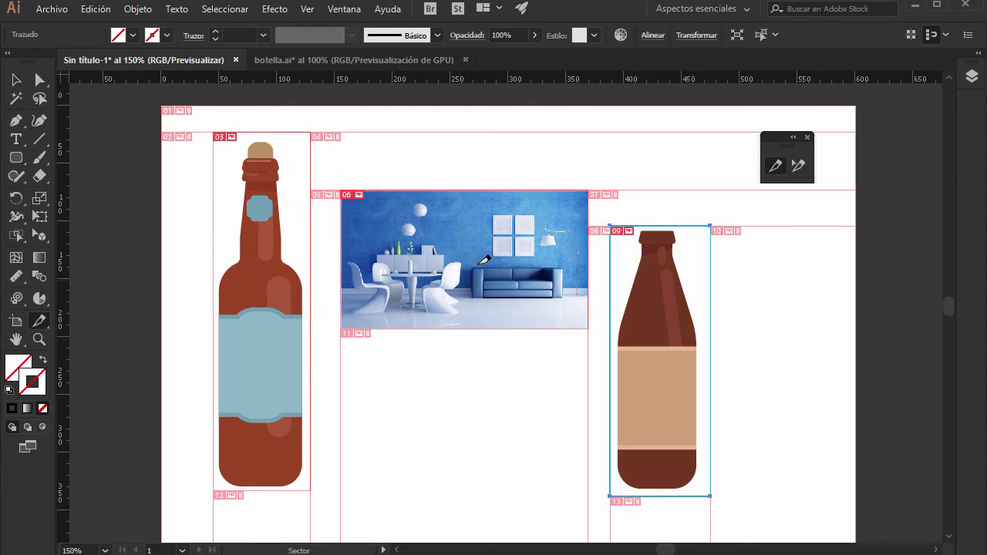
Deselect all and open Archivo > Exportar > Guardar para Web (heredado)
key(ctrl+shift+a)
click(51, 9)
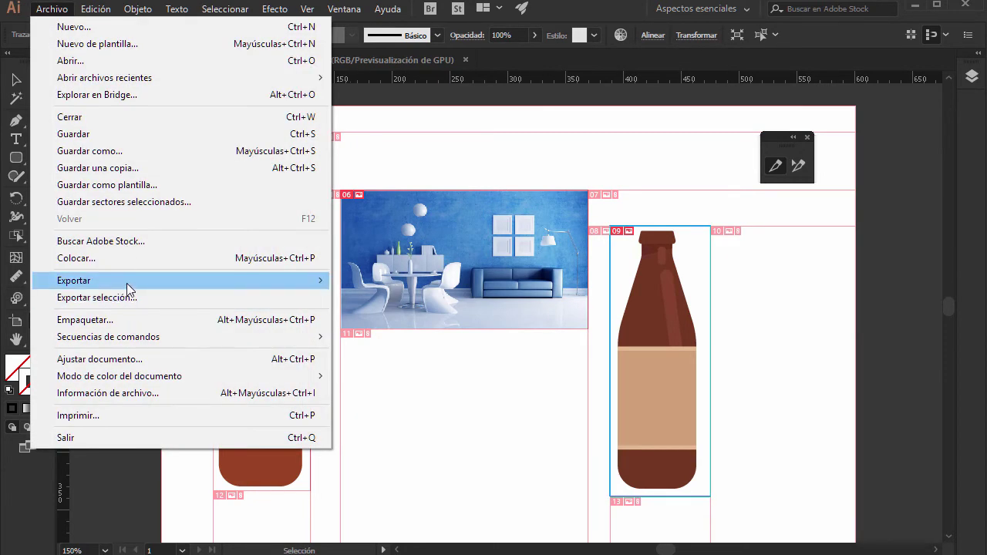
mouse_move(74, 281)
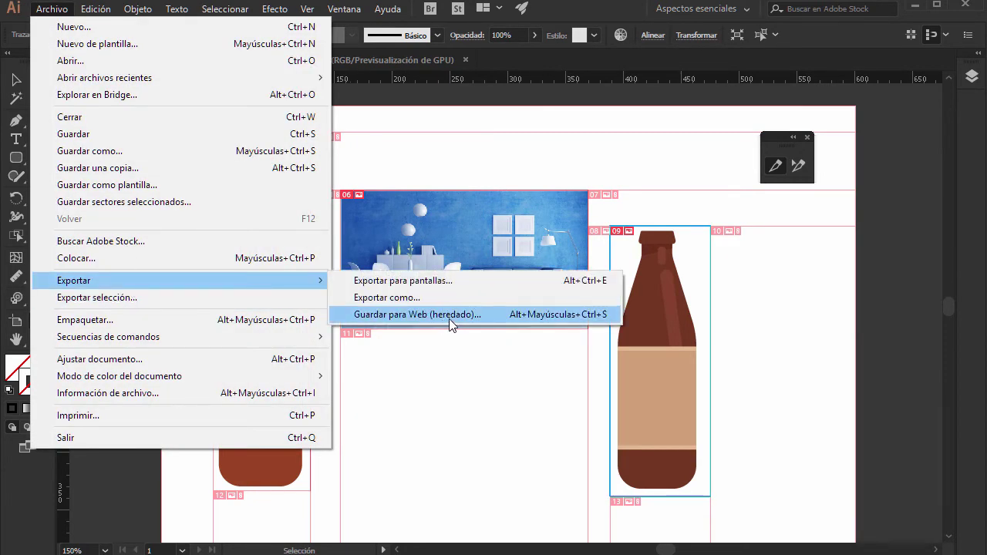
click(451, 315)
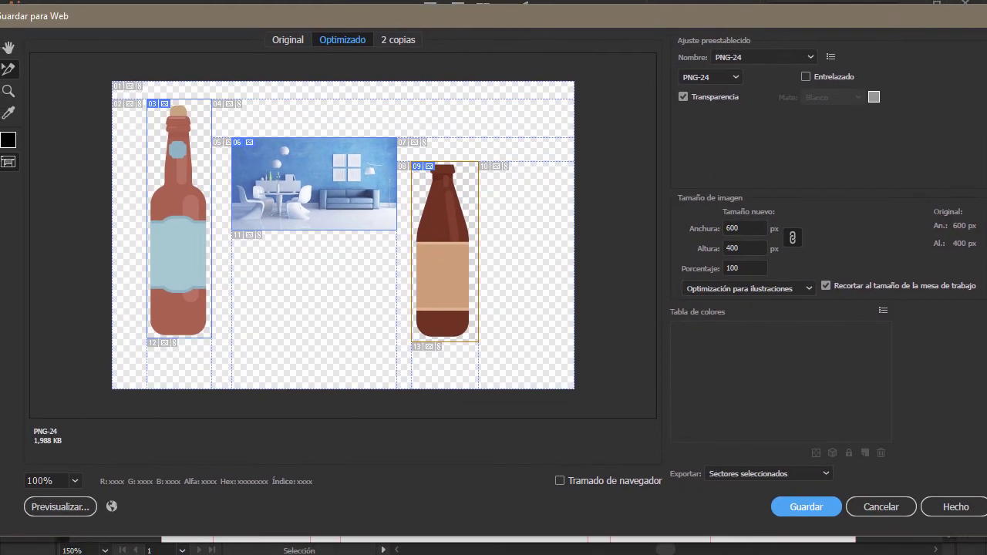
Narrow and reposition the Save for Web window, then select left bottle slice 03
drag(975, 137, 962, 139)
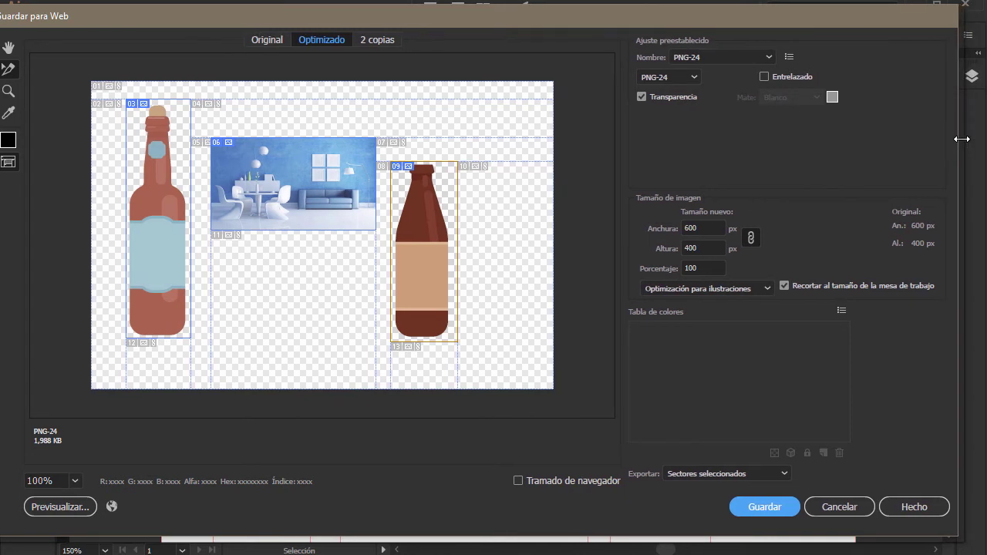
drag(710, 25, 734, 27)
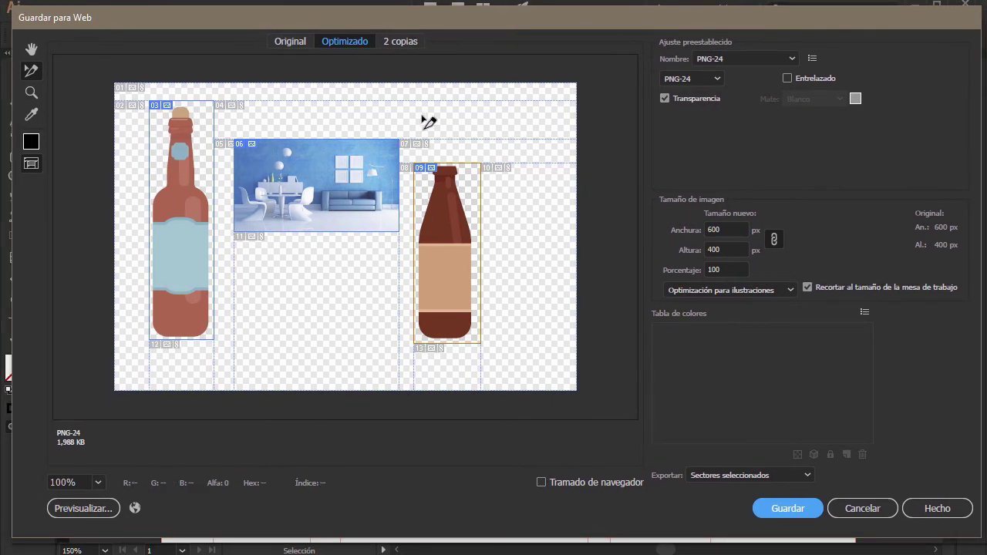
click(178, 201)
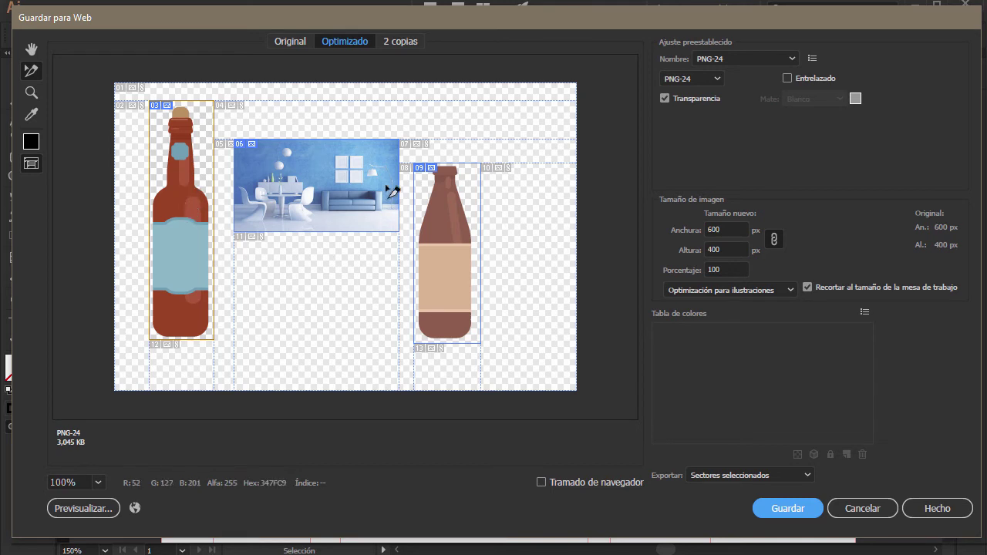
Set the room photo slice to the JPEG alta preset
click(324, 162)
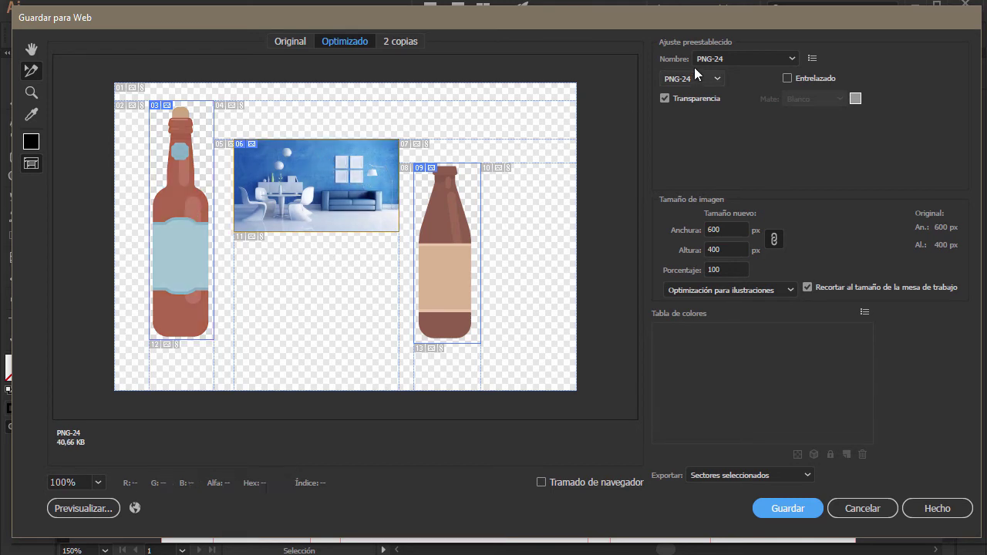
click(792, 59)
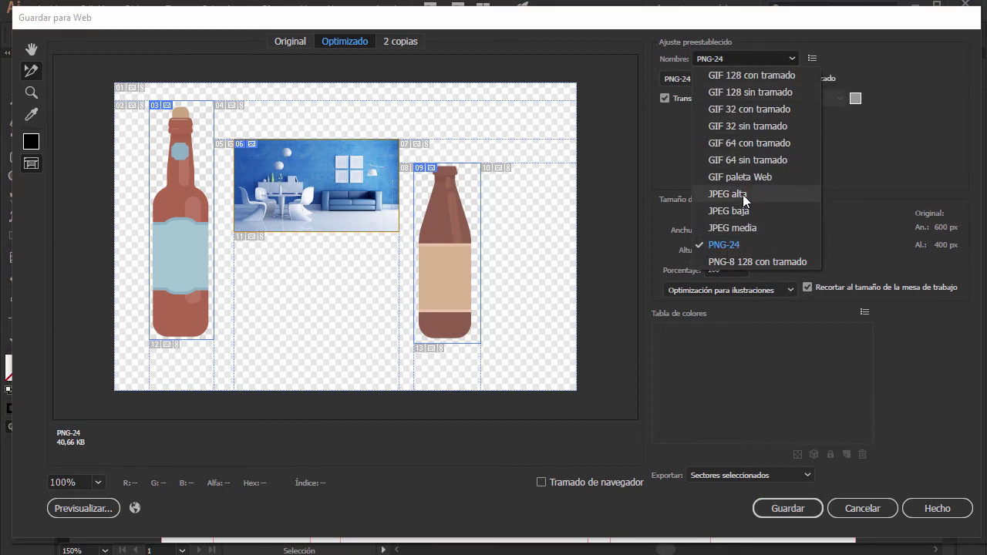
click(745, 193)
Review each slice's settings, then select both bottle slices and the room photo slice
click(453, 228)
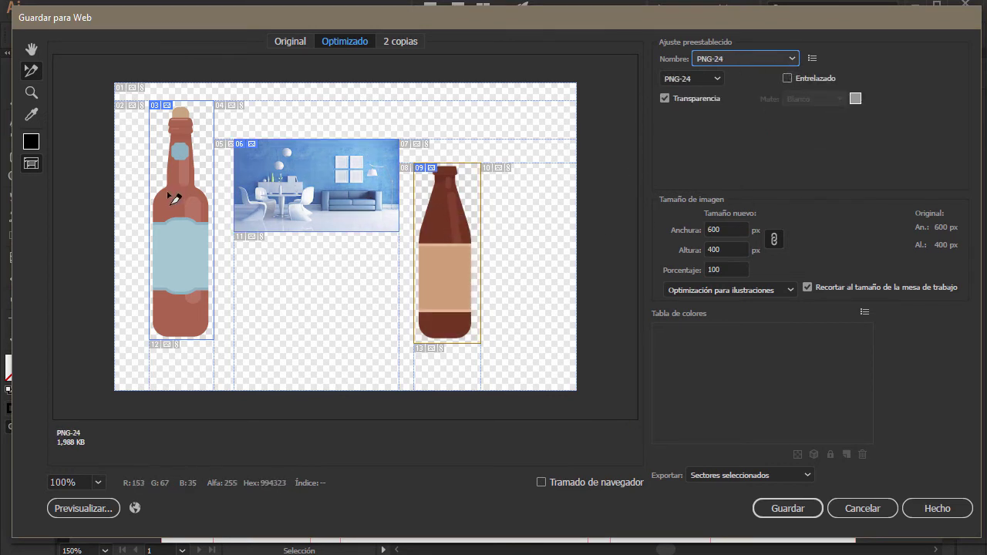
click(182, 202)
click(287, 166)
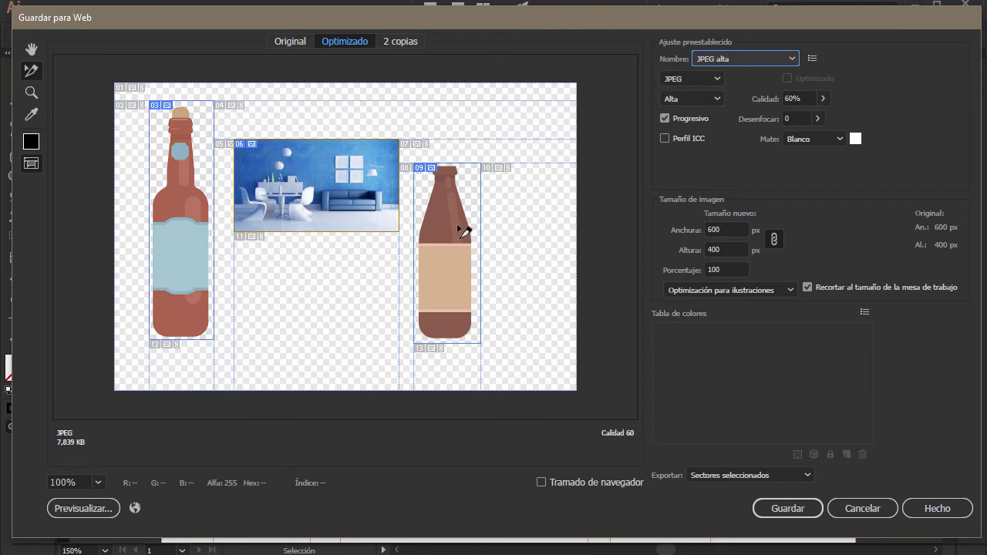
click(456, 230)
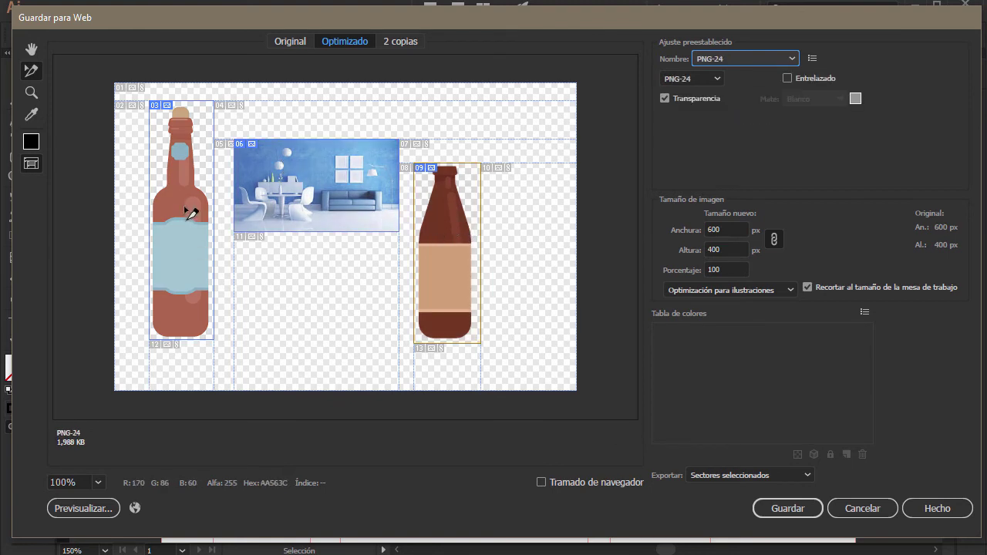
click(187, 208)
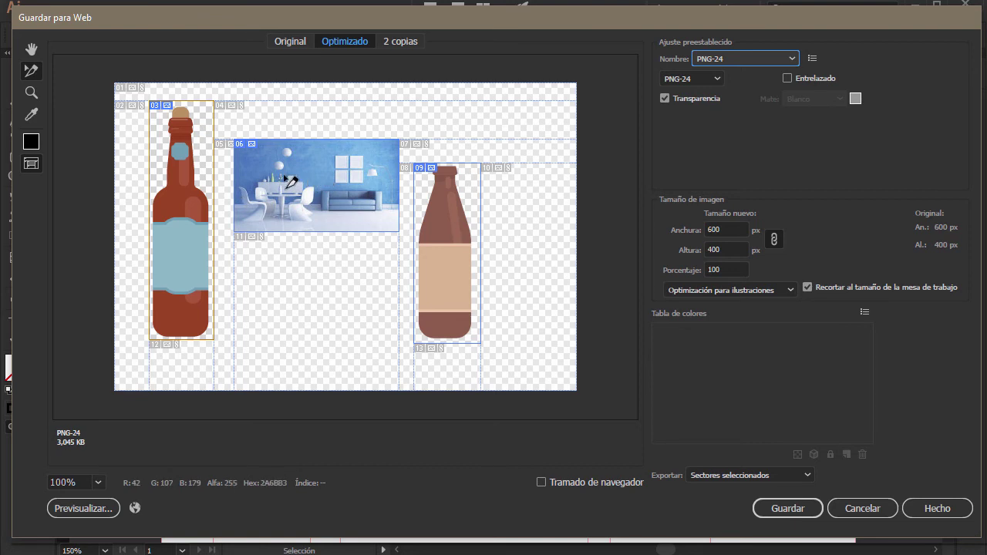
shift+click(262, 164)
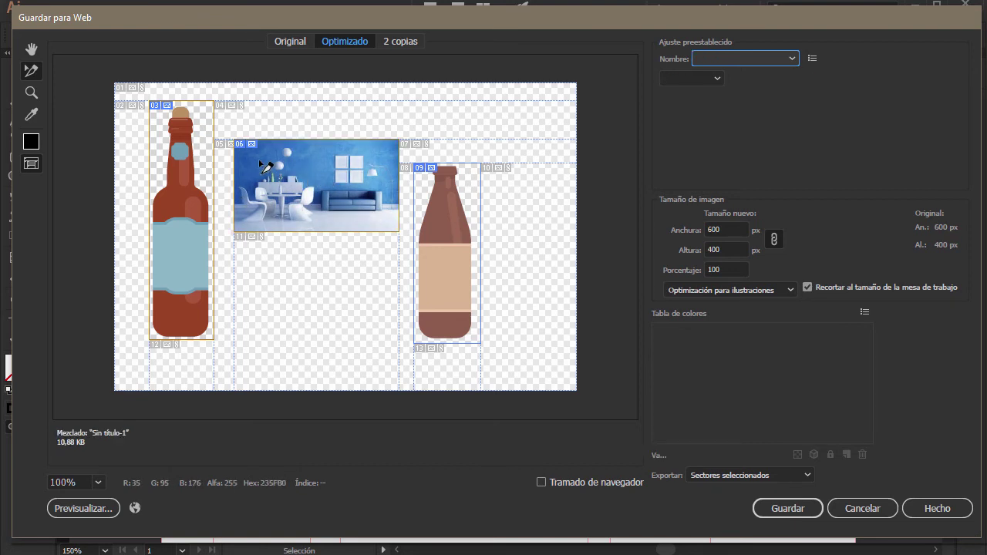
shift+click(441, 222)
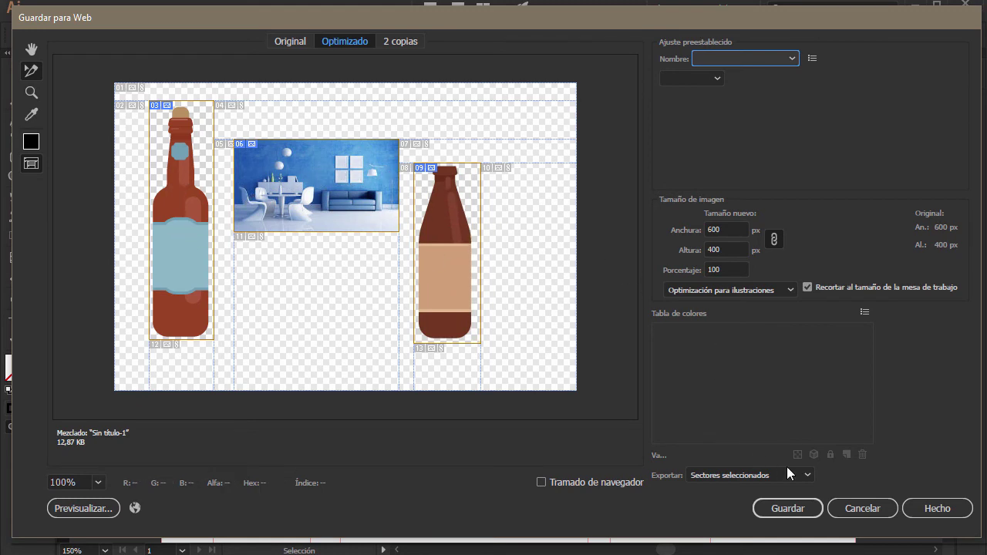
Set Exportar to Sectores seleccionados and proceed to Guardar
click(806, 474)
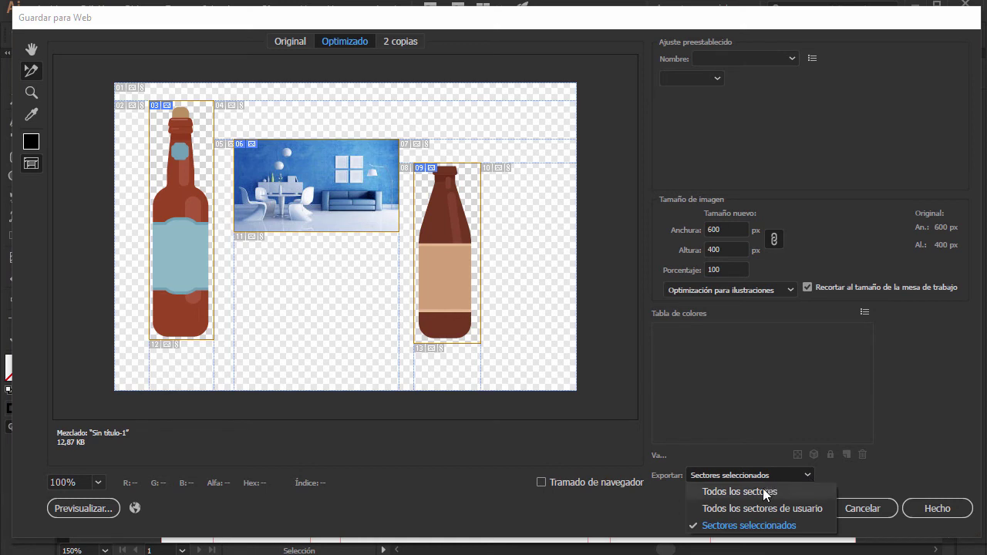
click(747, 526)
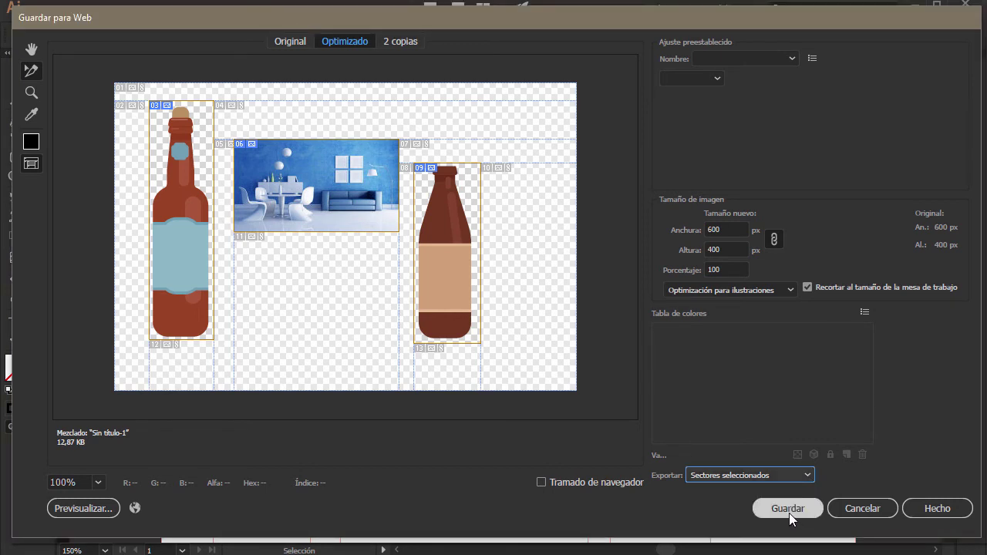
click(789, 509)
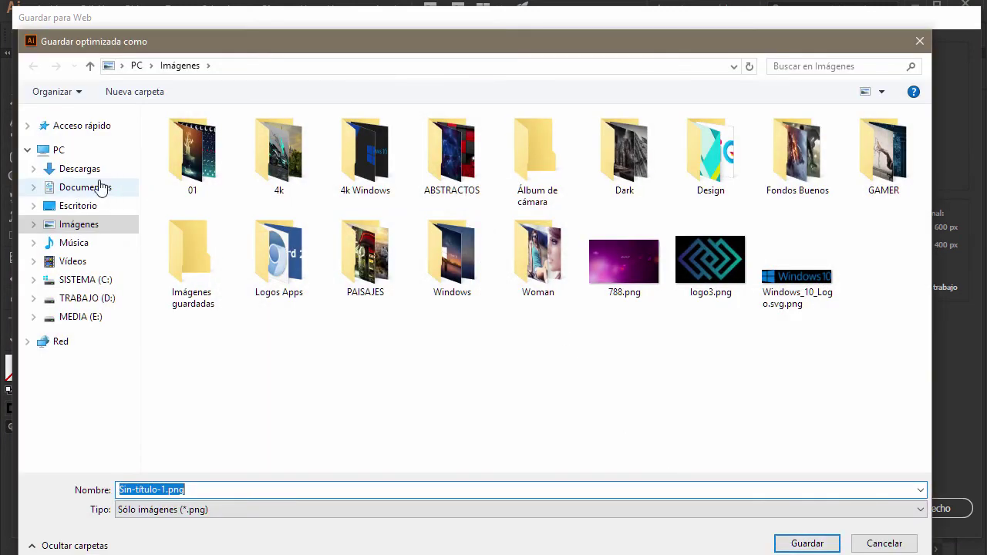
Create a Sectores folder in Escritorio > Illustrator and save the slices into it
click(73, 207)
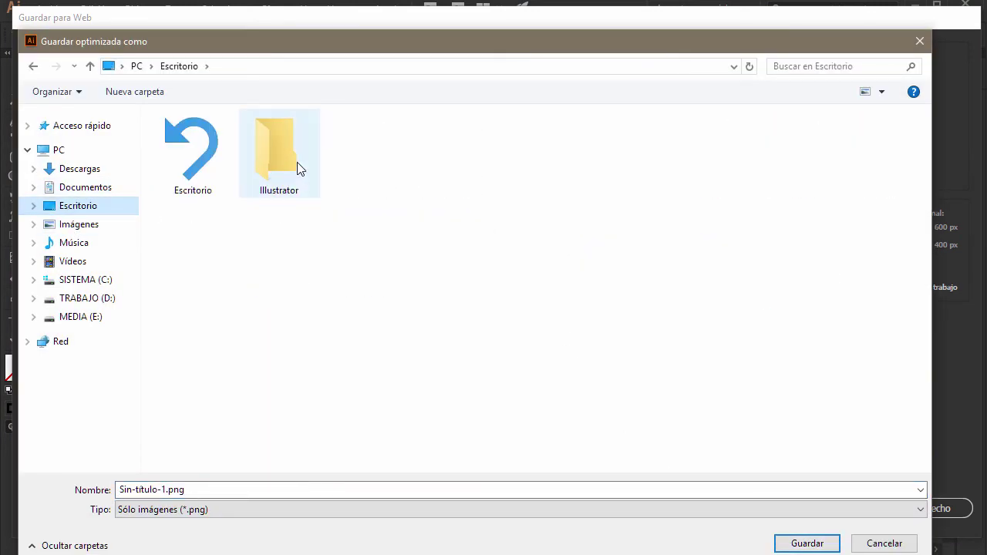
double_click(300, 169)
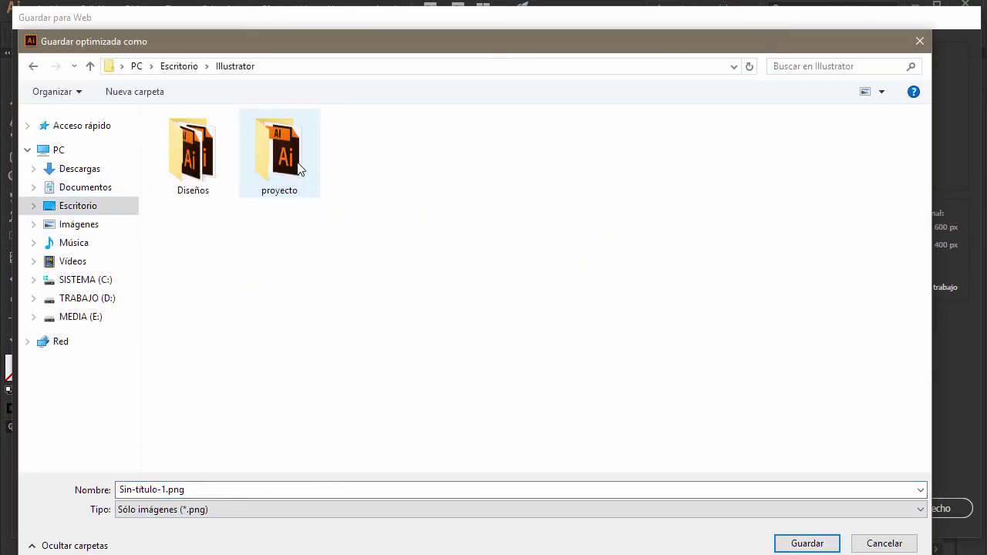
click(145, 91)
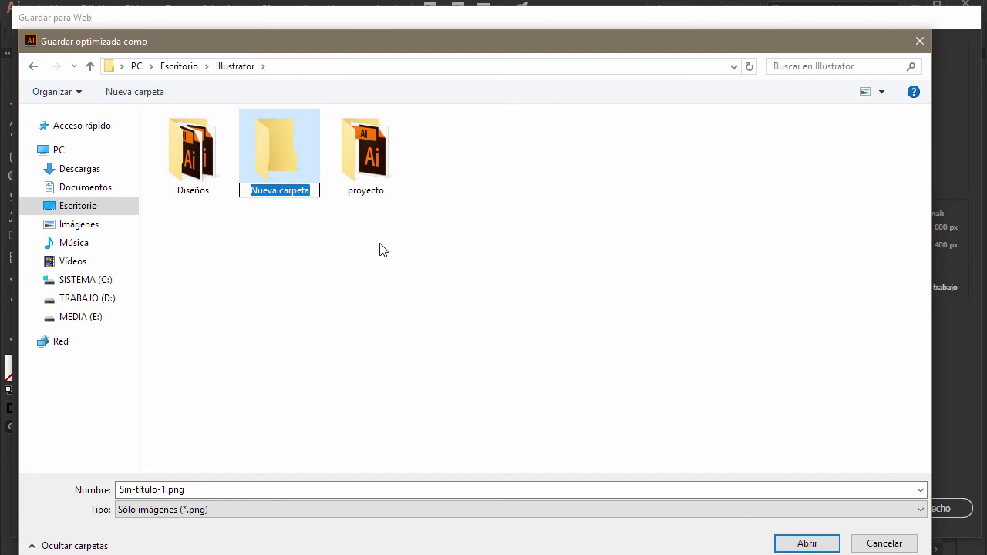
text(E)
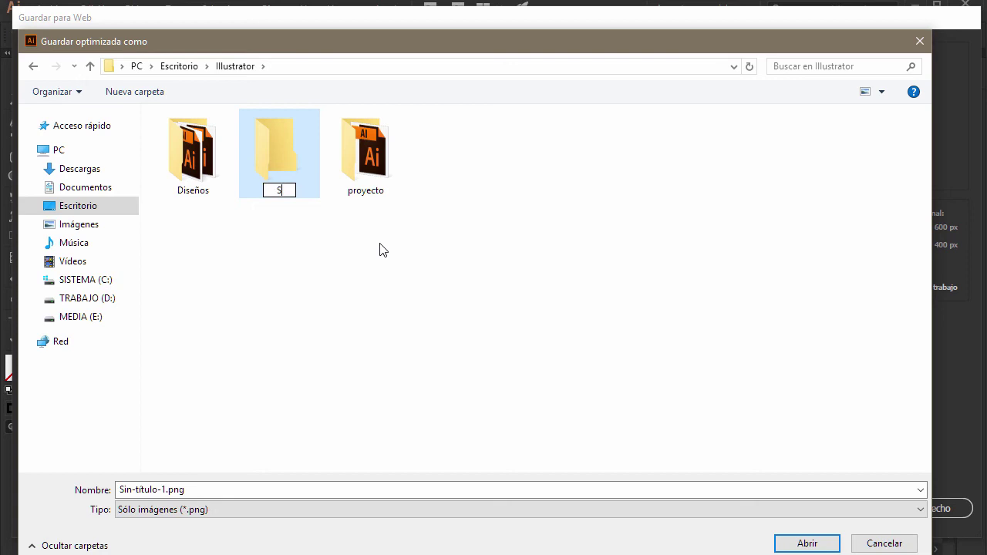
text(ctores)
key(Return)
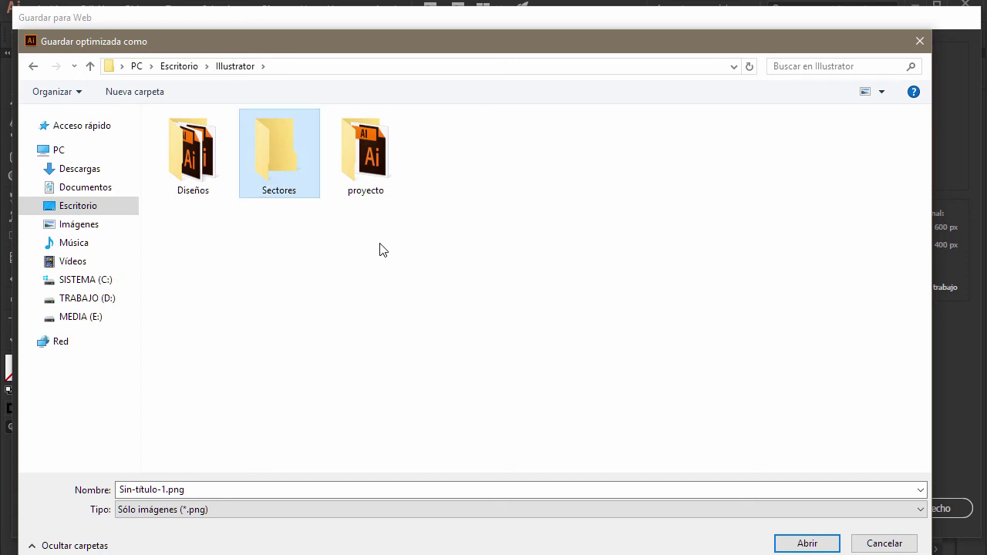
key(Return)
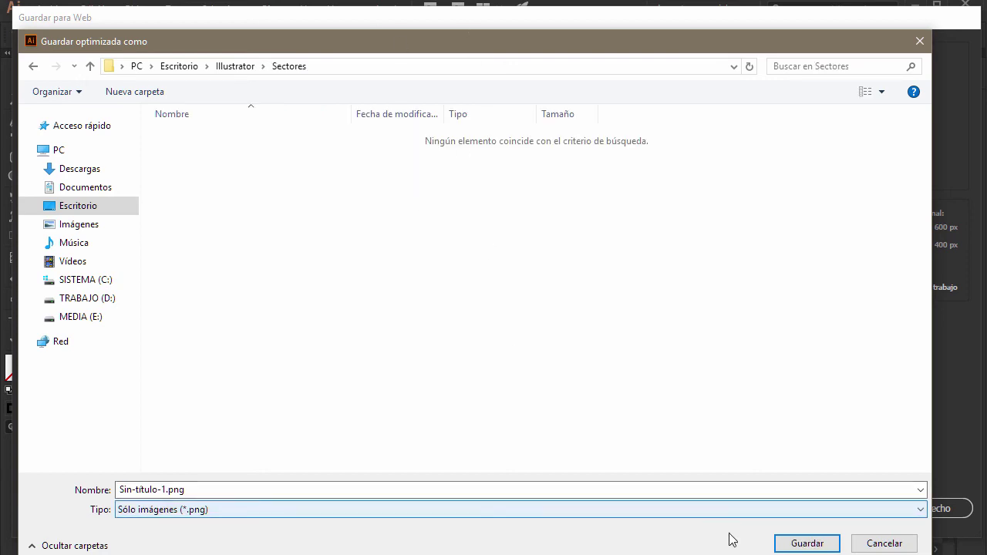
click(791, 543)
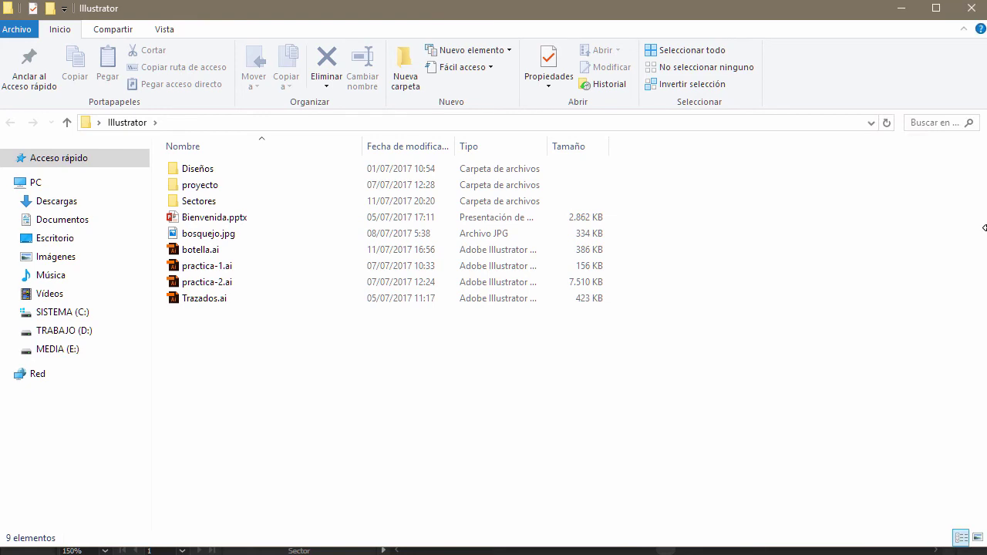
Browse to Sectores > imágenes and view Sin-titulo-1_03.png in Photos
double_click(202, 202)
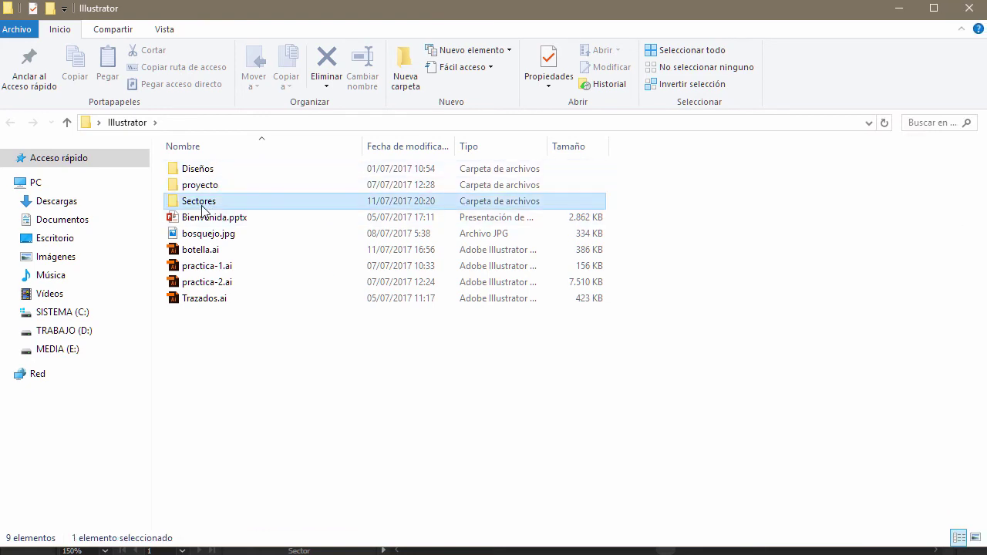
double_click(204, 171)
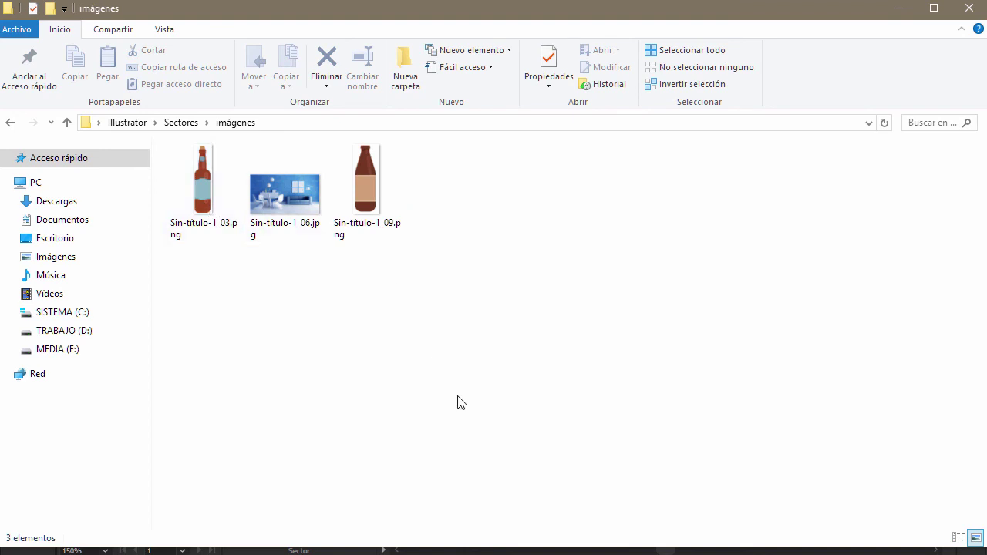
ctrl+scroll(461, 401, up, 1)
ctrl+scroll(460, 401, up, 1)
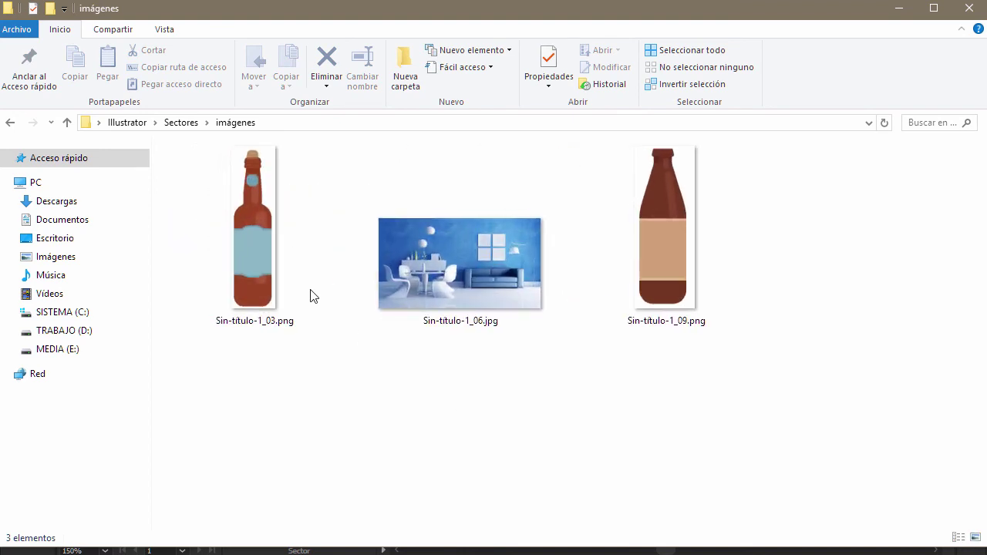
ctrl+scroll(264, 226, up, 1)
double_click(264, 226)
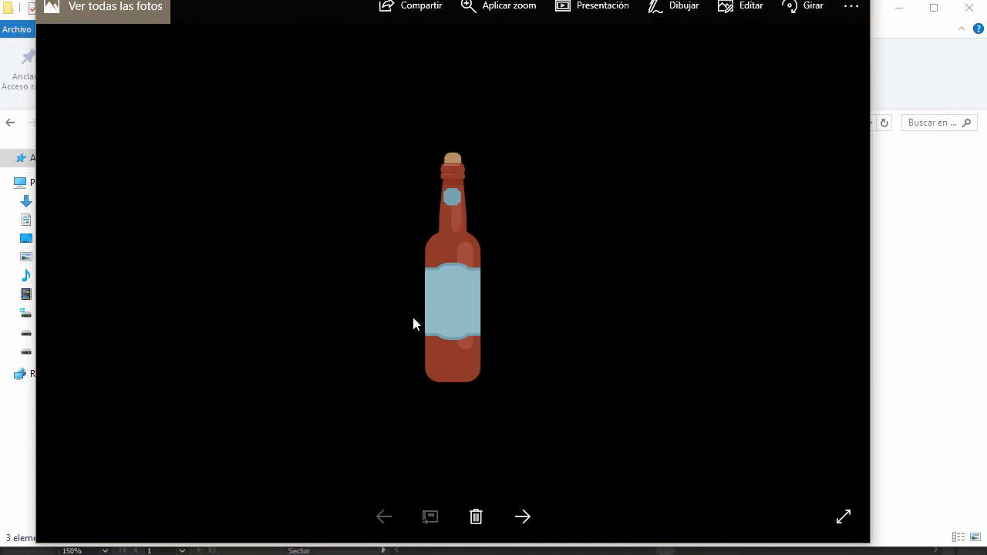
Preview the room photo Sin-titulo-1_06.jpg and the second bottle in Photos, then return to Illustrator
key(alt+F4)
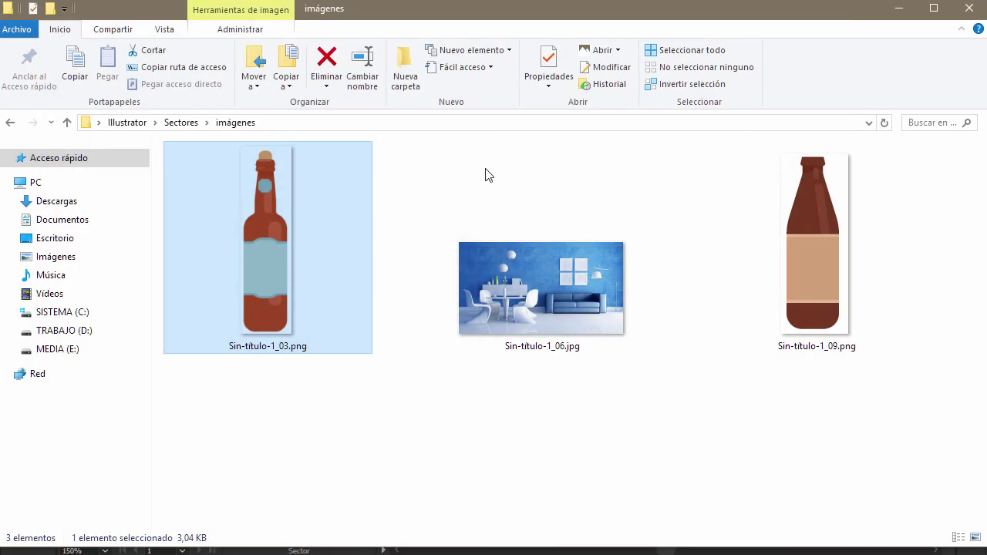
double_click(533, 268)
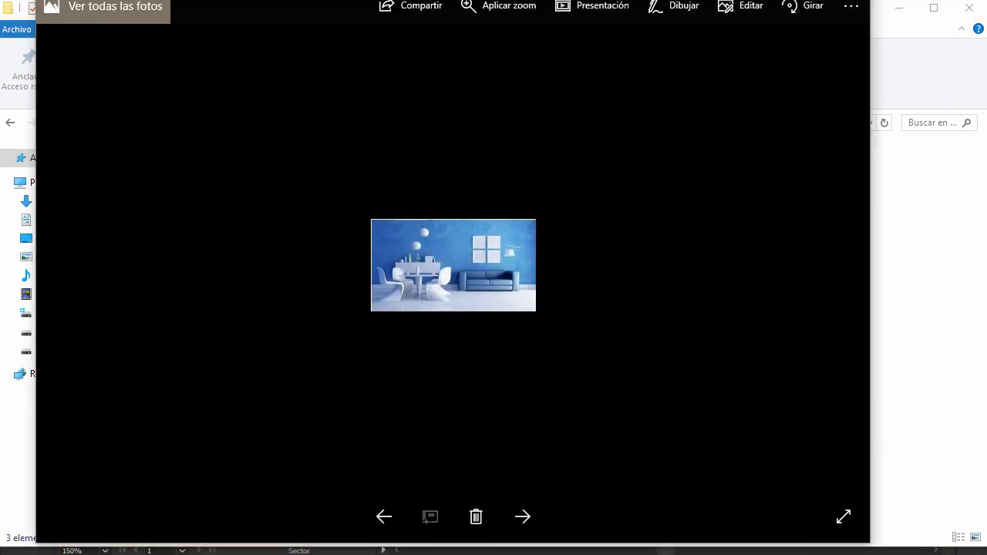
key(alt+F4)
click(793, 244)
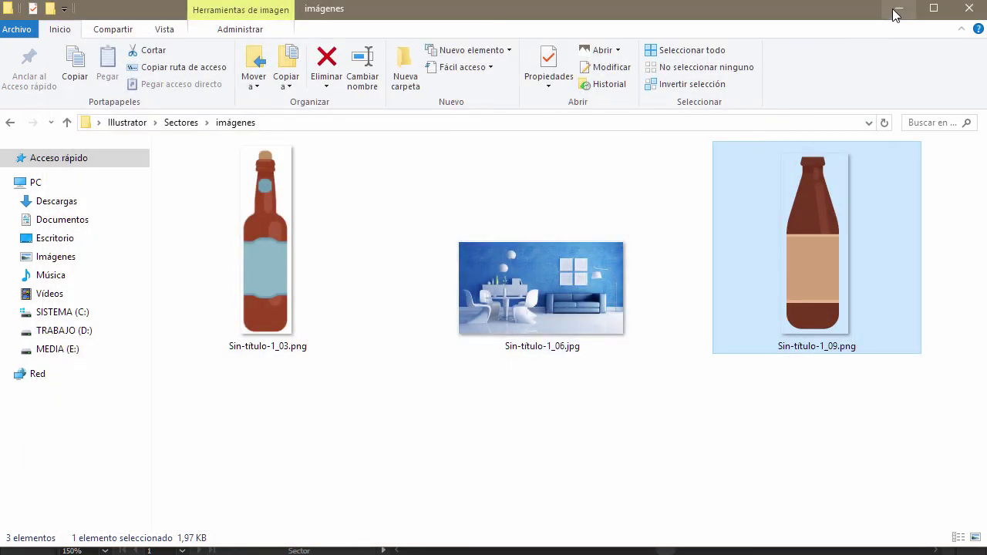
click(897, 11)
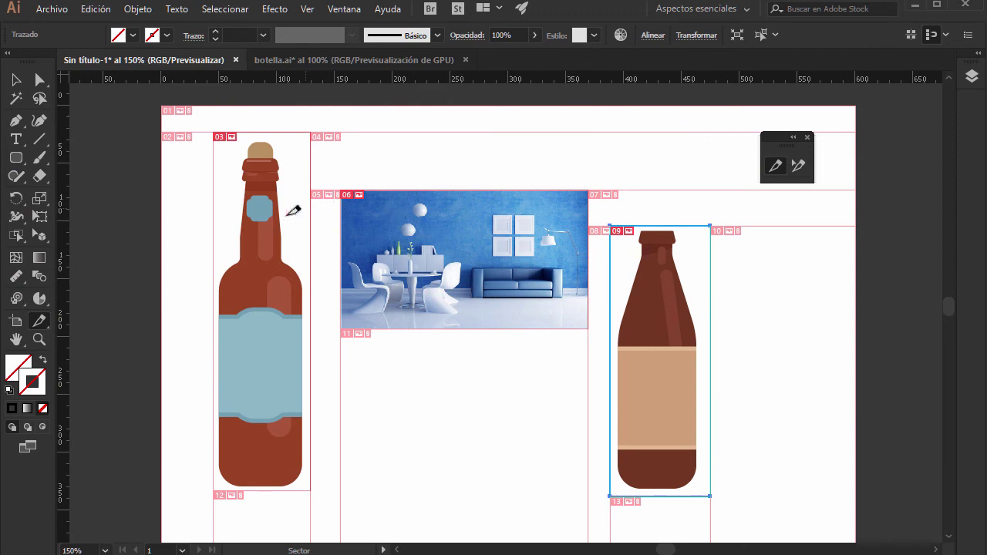
With Slice Select, lower slice 03's top edge and stretch slice 06 below the room photo
click(775, 165)
click(803, 164)
click(274, 211)
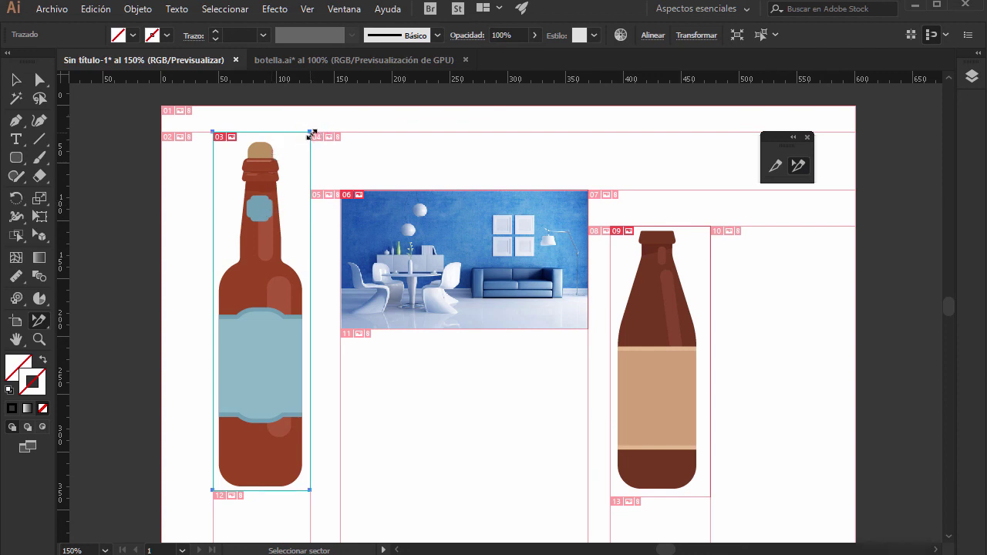
drag(311, 134, 310, 141)
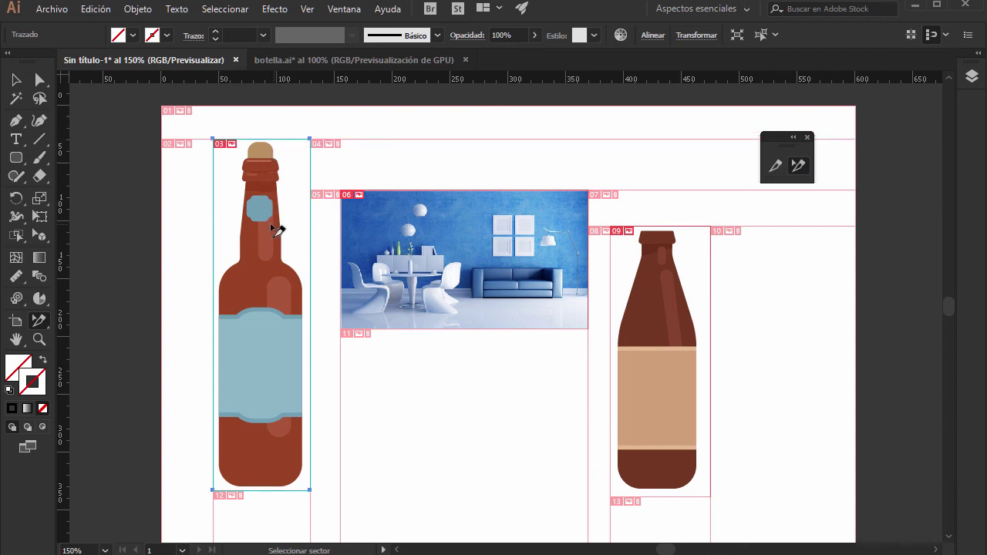
mouse_move(245, 219)
mouse_down()
mouse_move(226, 215)
mouse_move(279, 219)
mouse_up()
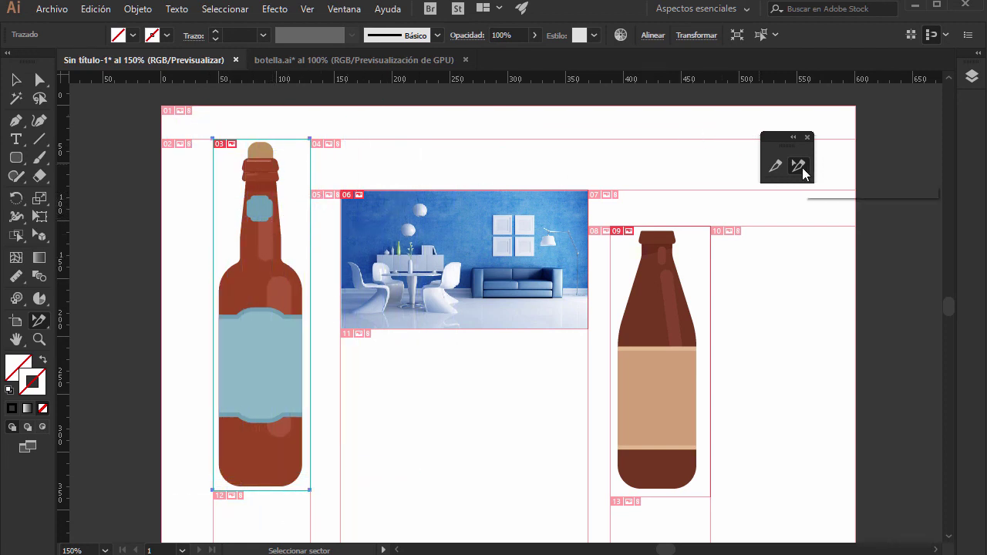
click(503, 243)
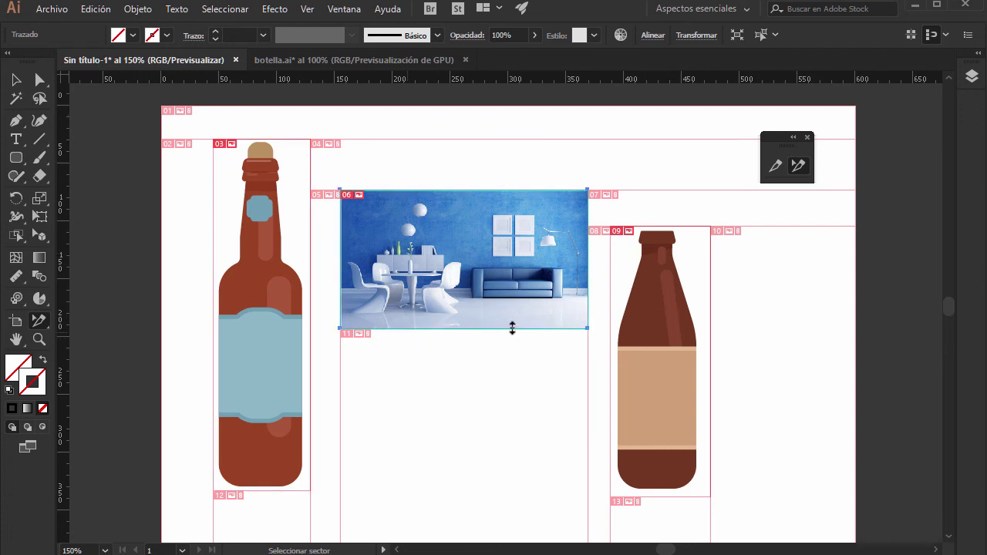
drag(590, 335, 591, 391)
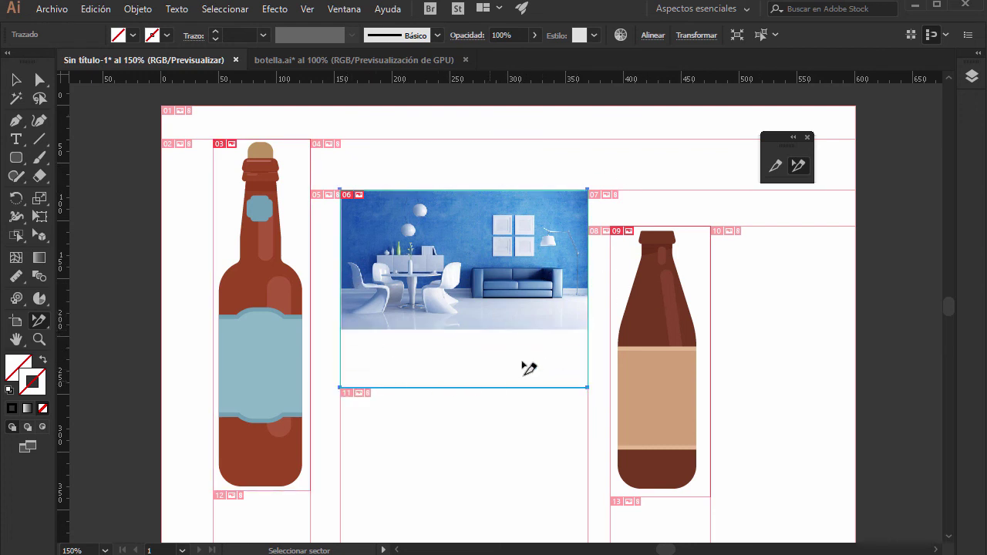